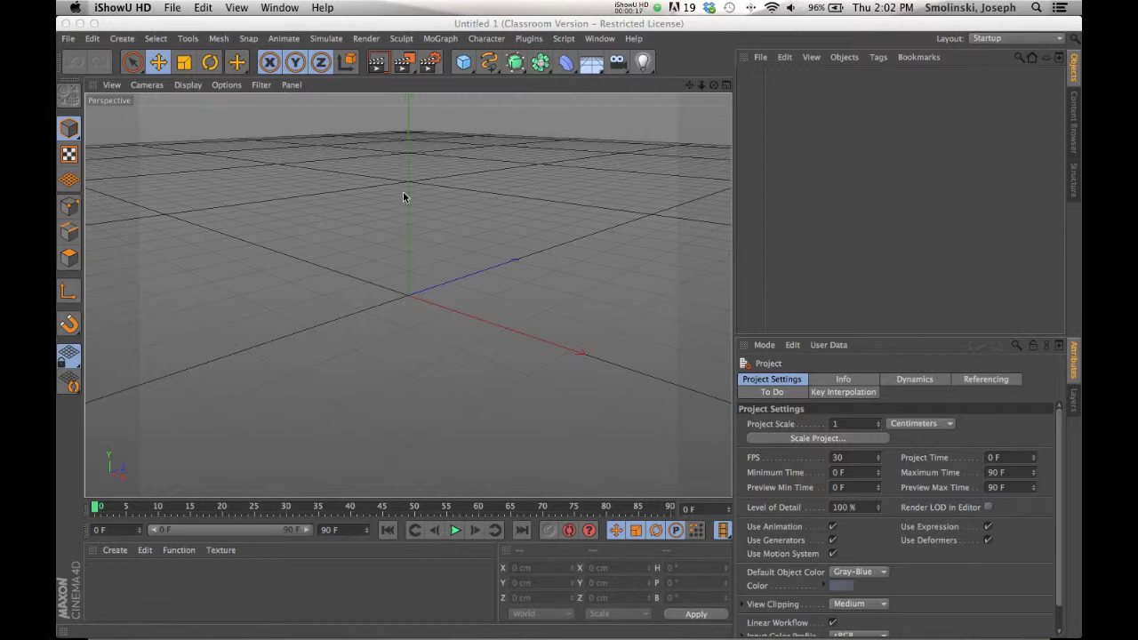
# - Make the Cinema 4D window with the empty untitled scene the active application
pyautogui.click(491, 69)
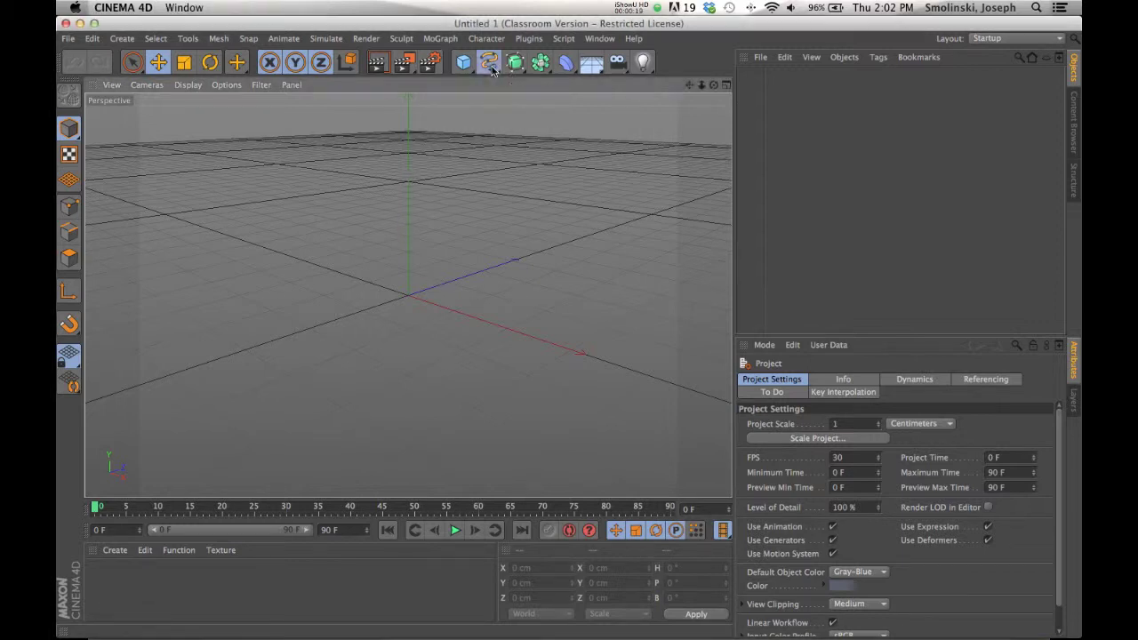
# - Add a Text spline reading 'Text' and check it with a quick Render View preview
pyautogui.click(492, 70)
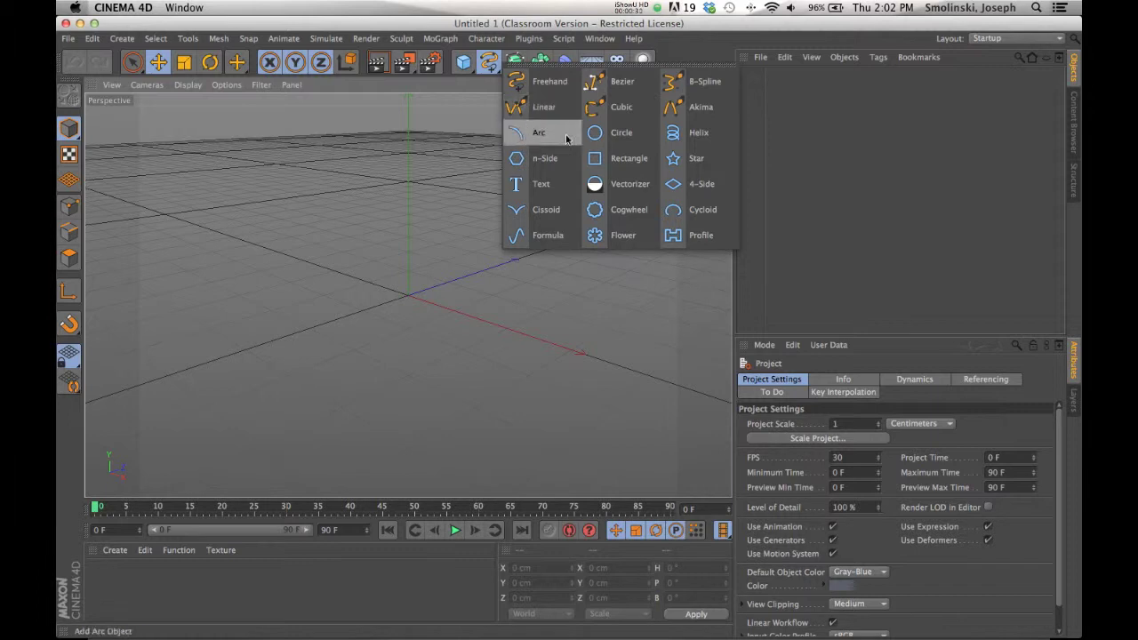
pyautogui.click(539, 186)
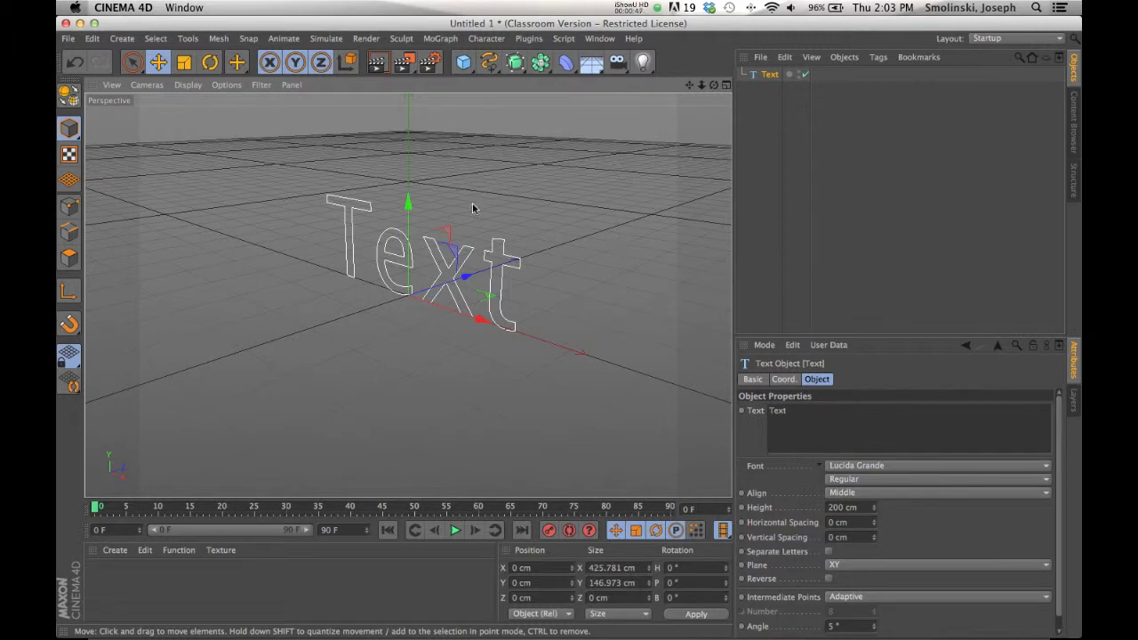
pyautogui.click(379, 66)
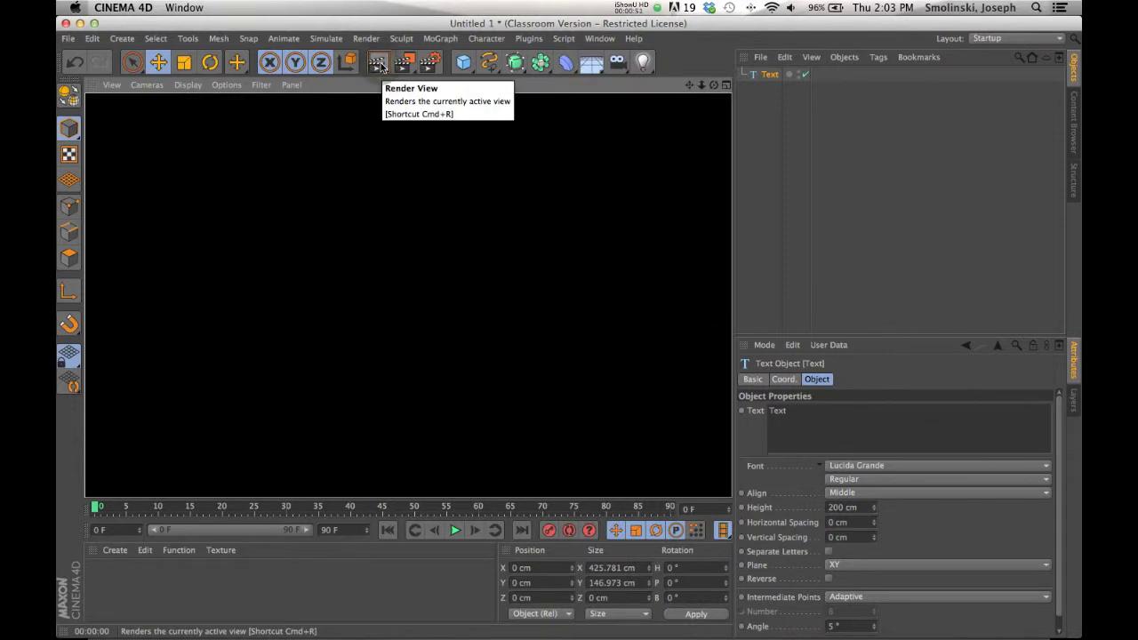
pyautogui.click(772, 127)
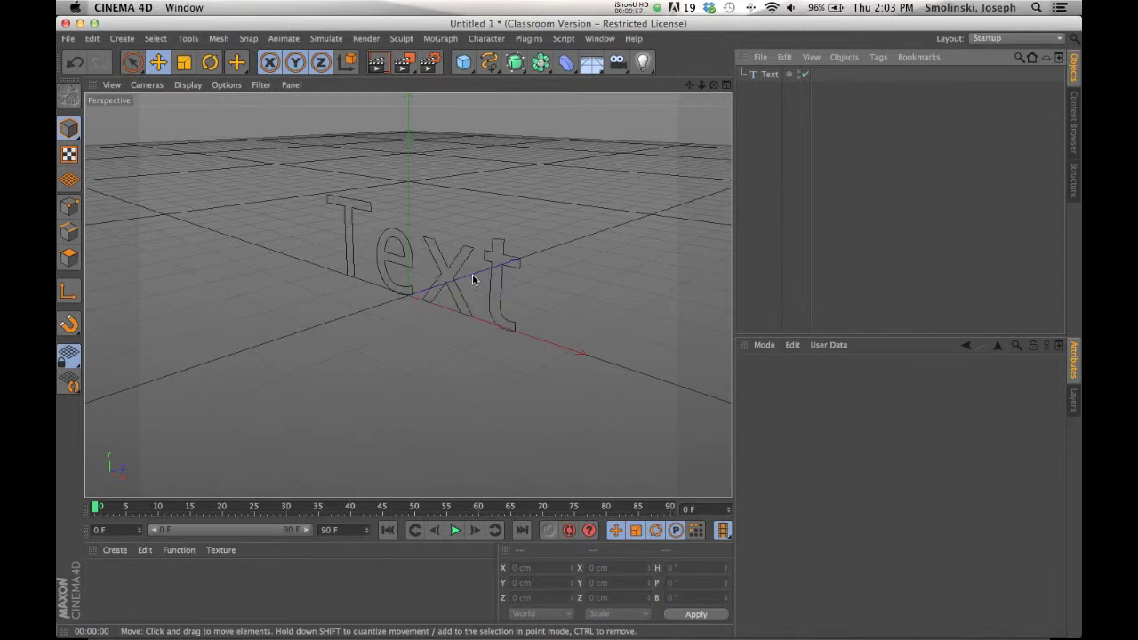
# - Replace the Text object's content with the author's first name
pyautogui.click(770, 76)
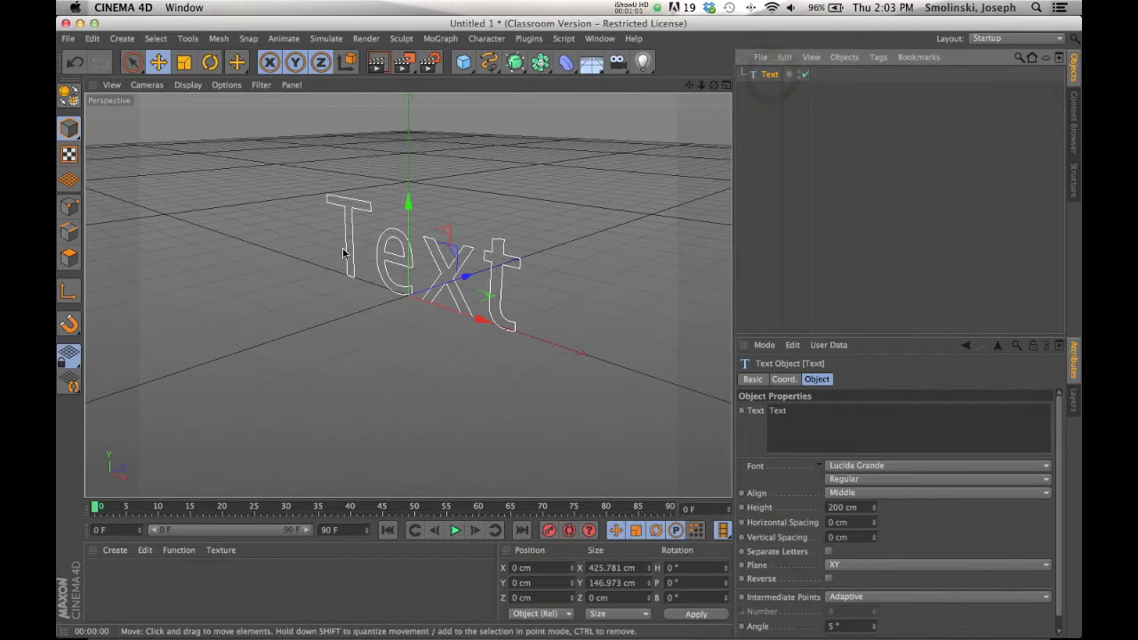
pyautogui.doubleClick(811, 414)
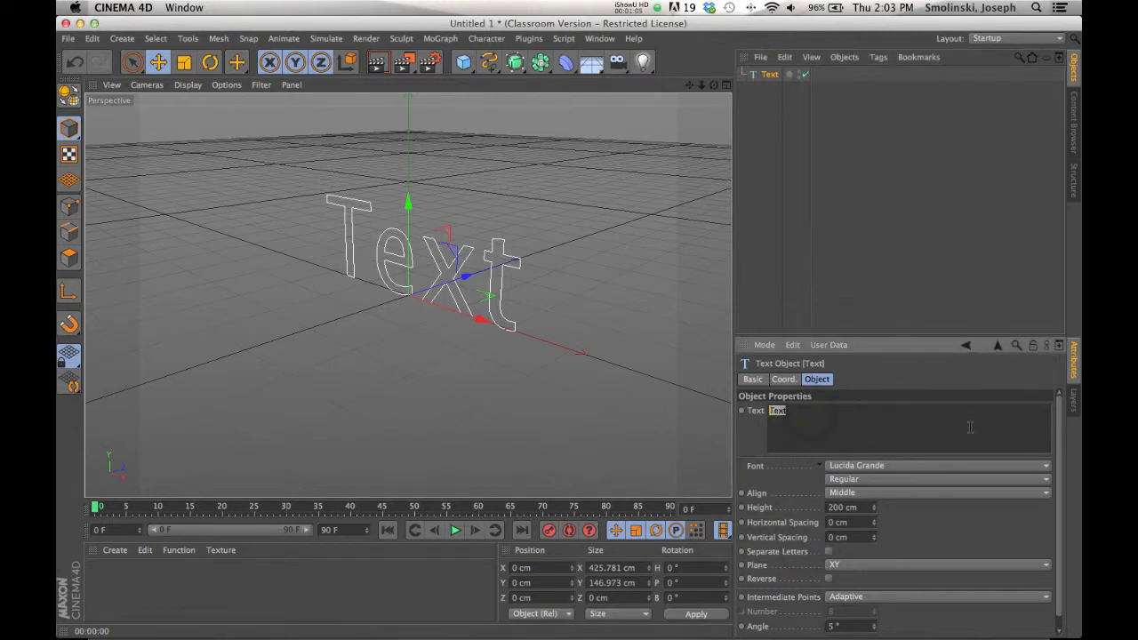
pyautogui.write('Joe')
pyautogui.click(916, 465)
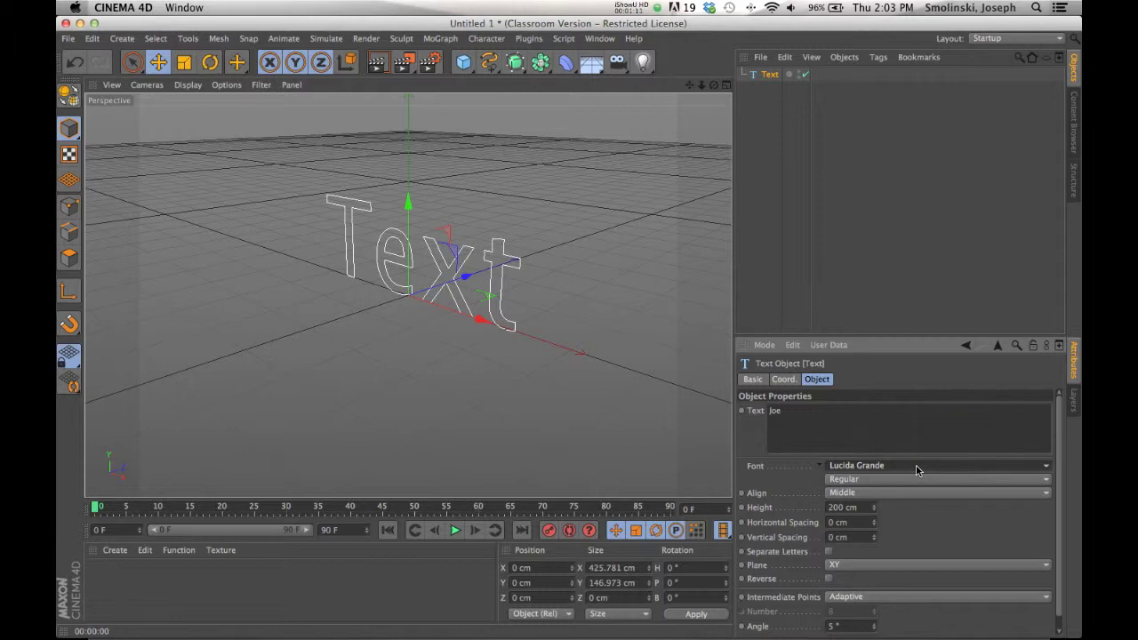
# - Set the text spline's font to Helvetica
pyautogui.click(1047, 468)
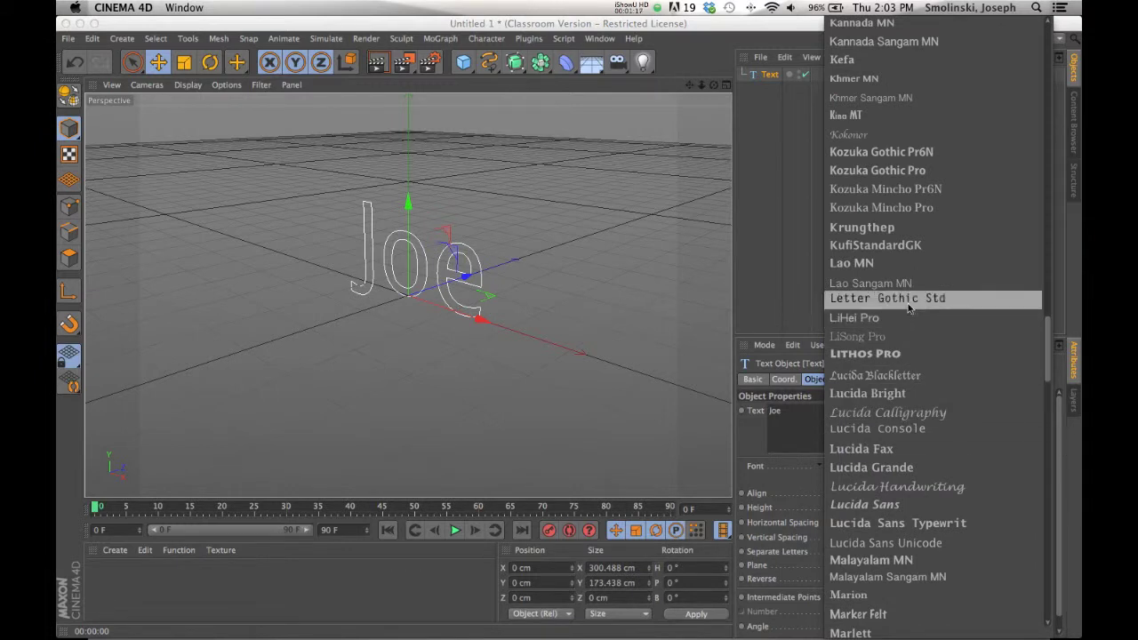
pyautogui.scroll(10, 908, 293)
pyautogui.scroll(-10, 908, 293)
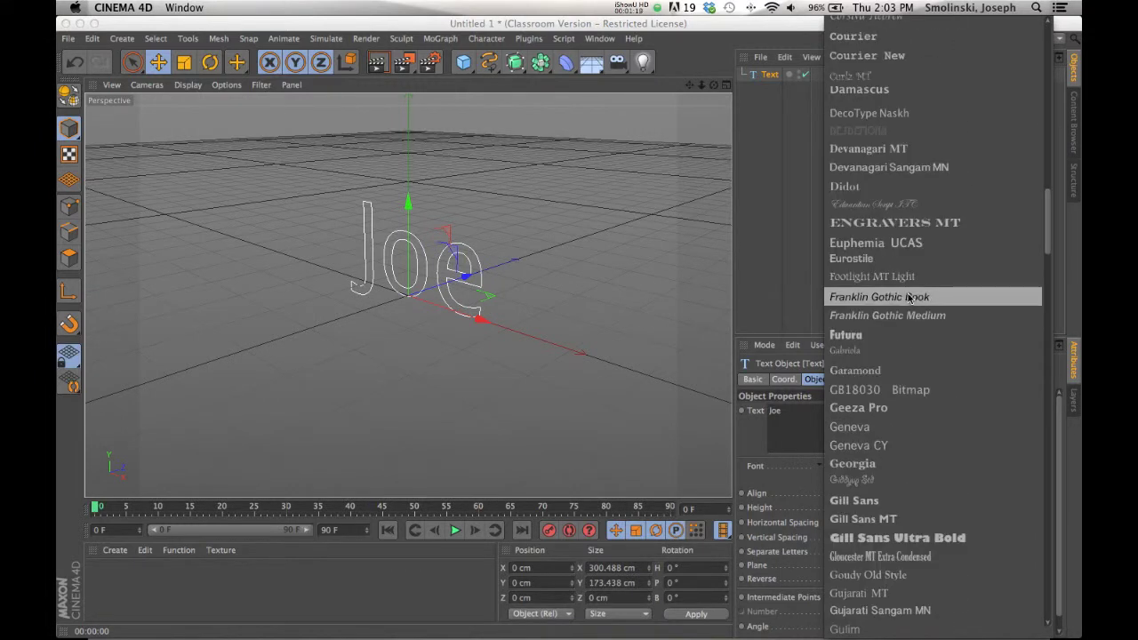
pyautogui.scroll(-10, 902, 471)
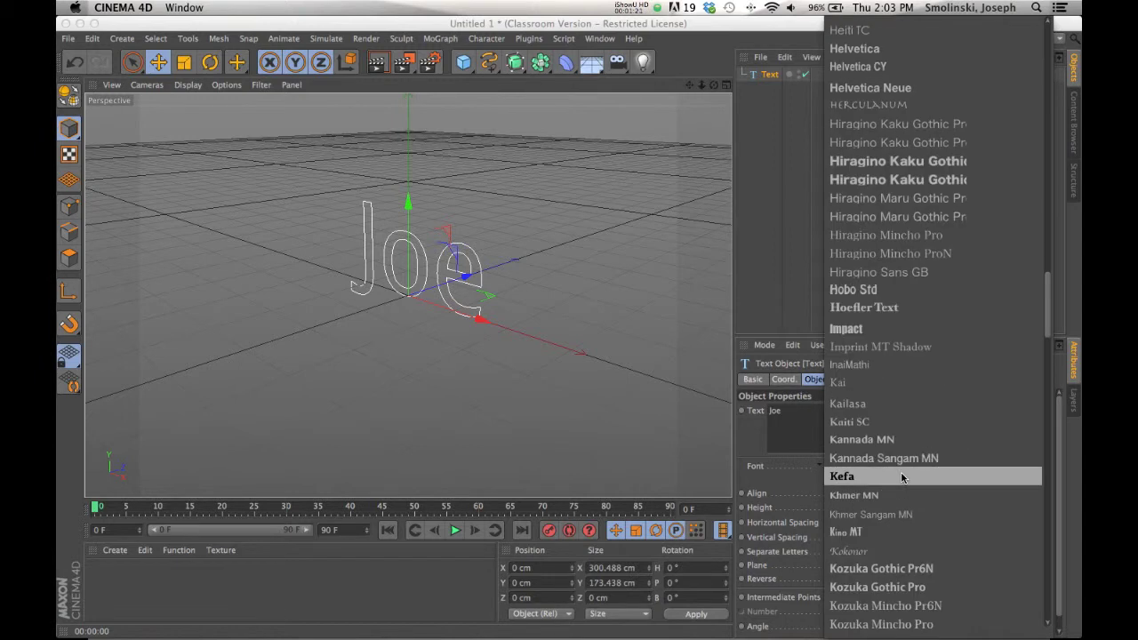
pyautogui.click(873, 52)
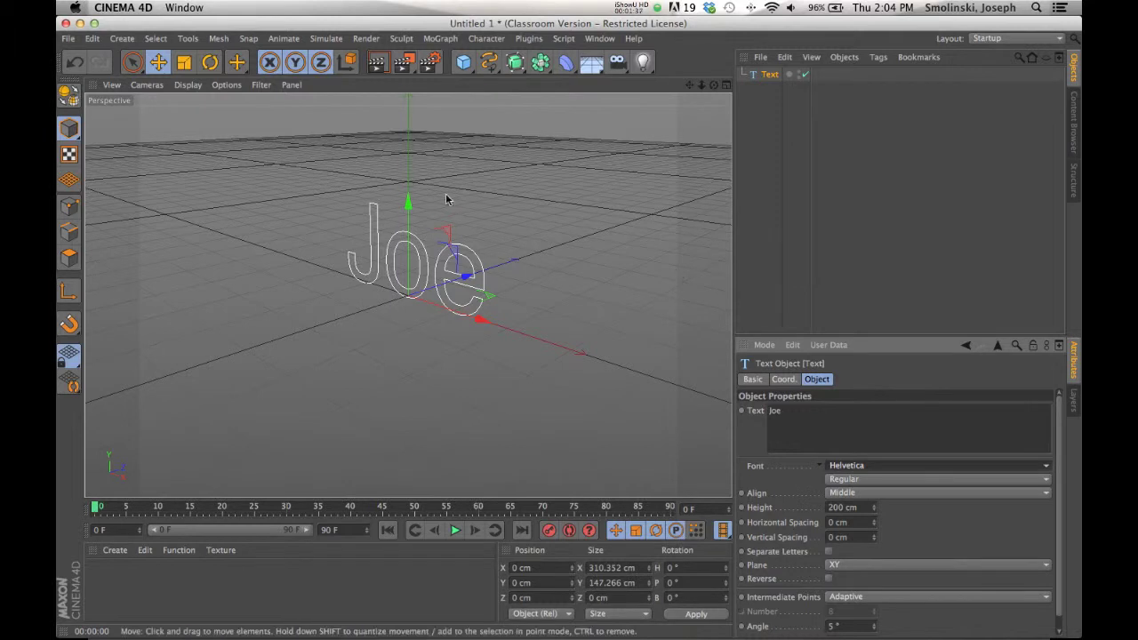
# - Add an Extrude NURBS and nest the Text spline under it for solid 3D lettering
pyautogui.click(515, 64)
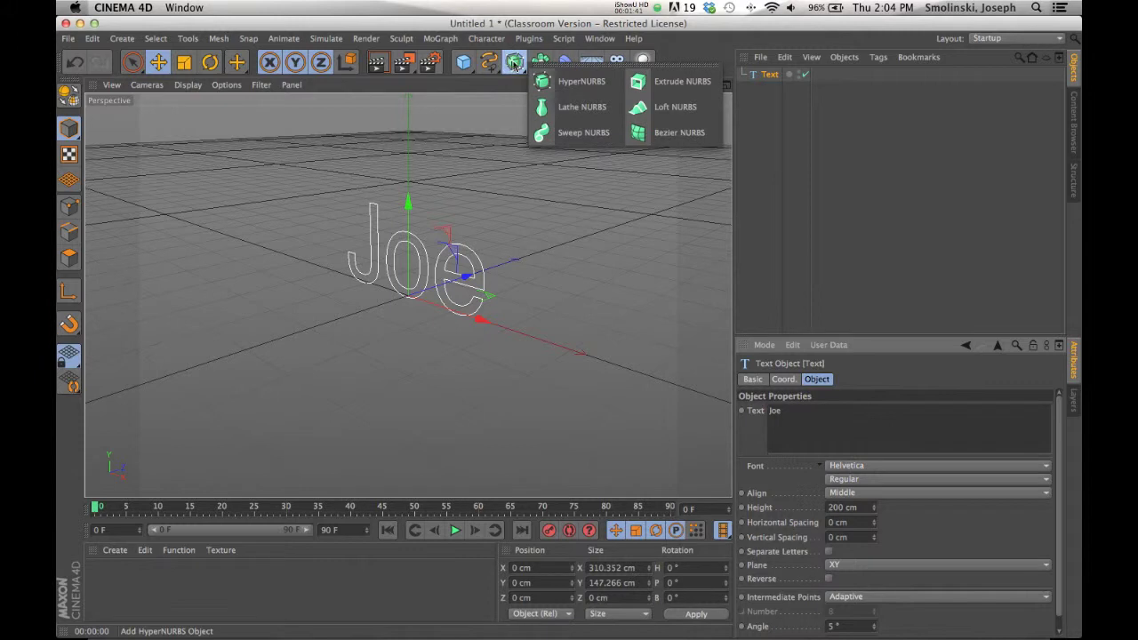
pyautogui.click(659, 83)
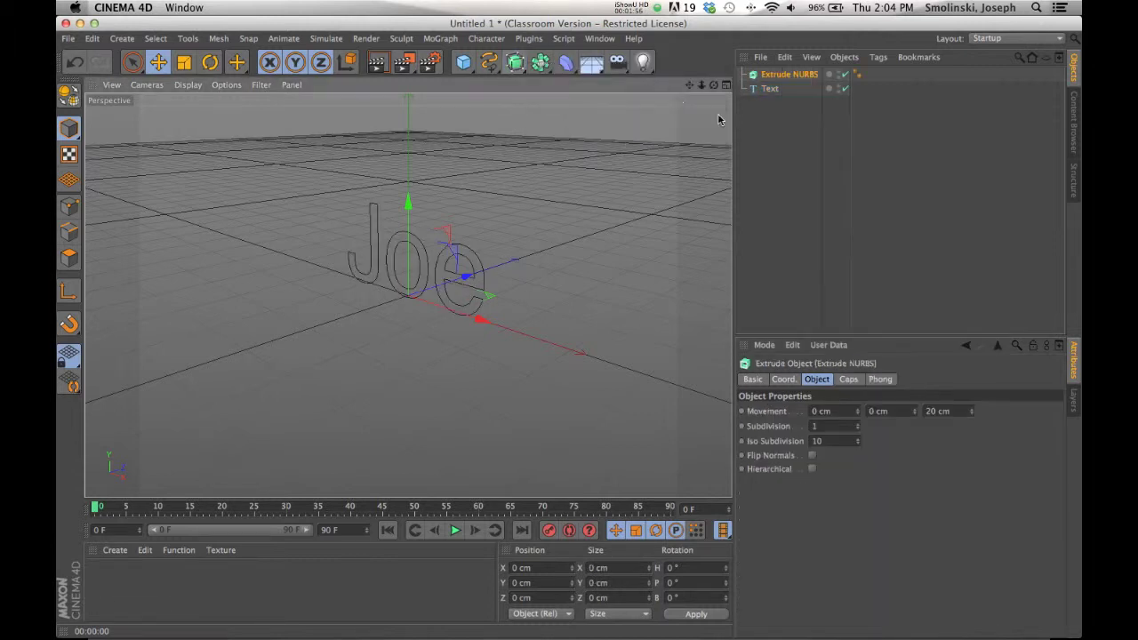
pyautogui.click(769, 91)
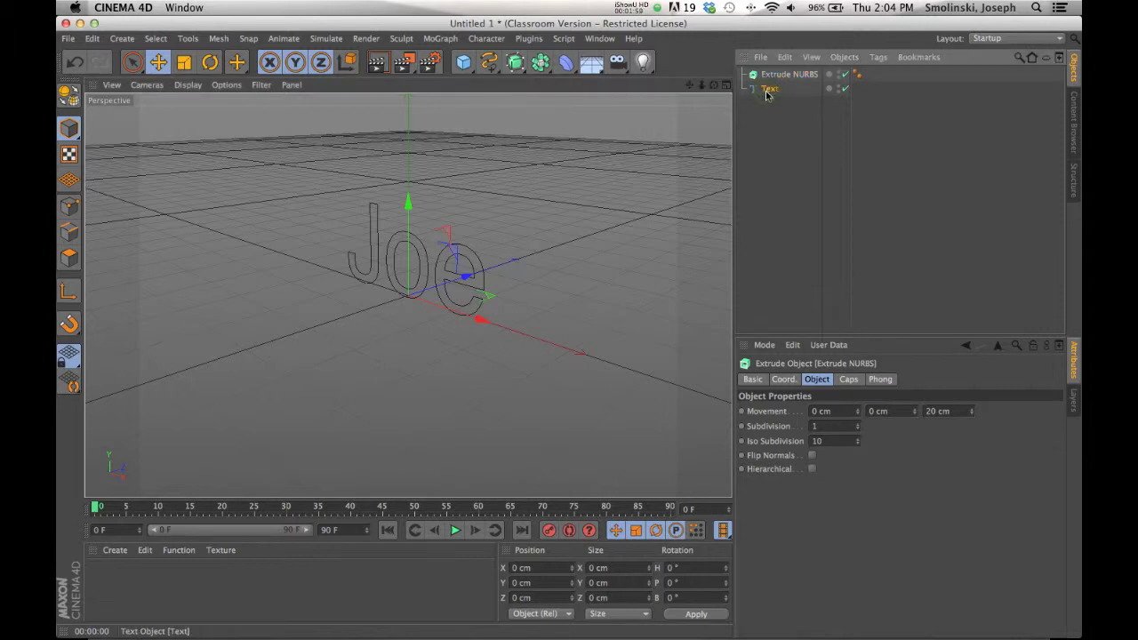
pyautogui.moveTo(769, 92); pyautogui.dragTo(773, 79)
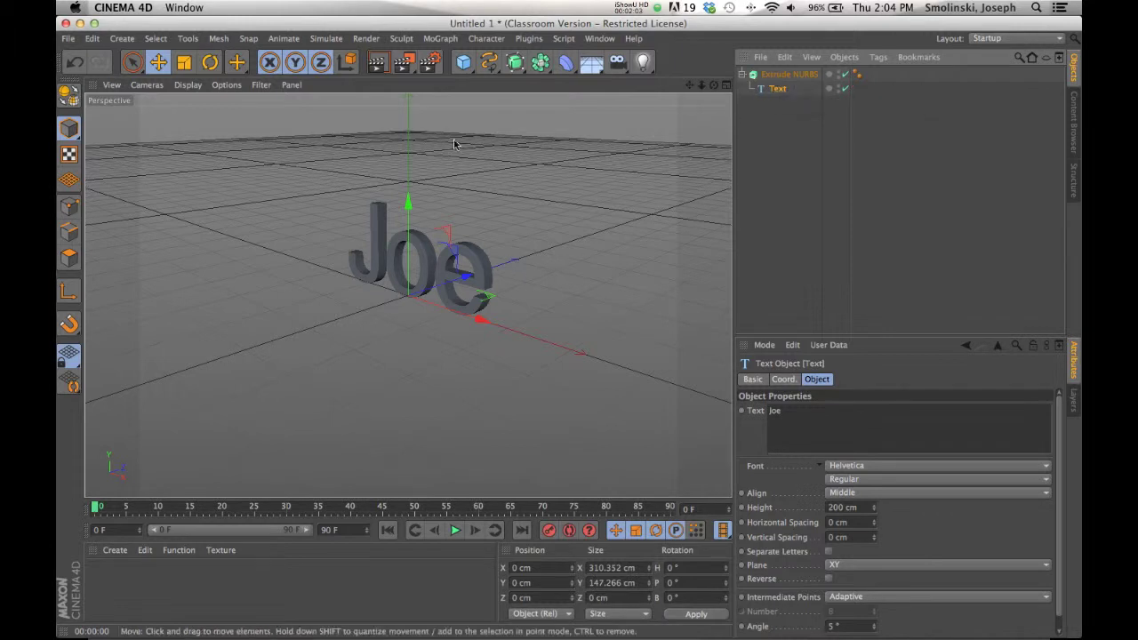
pyautogui.click(378, 64)
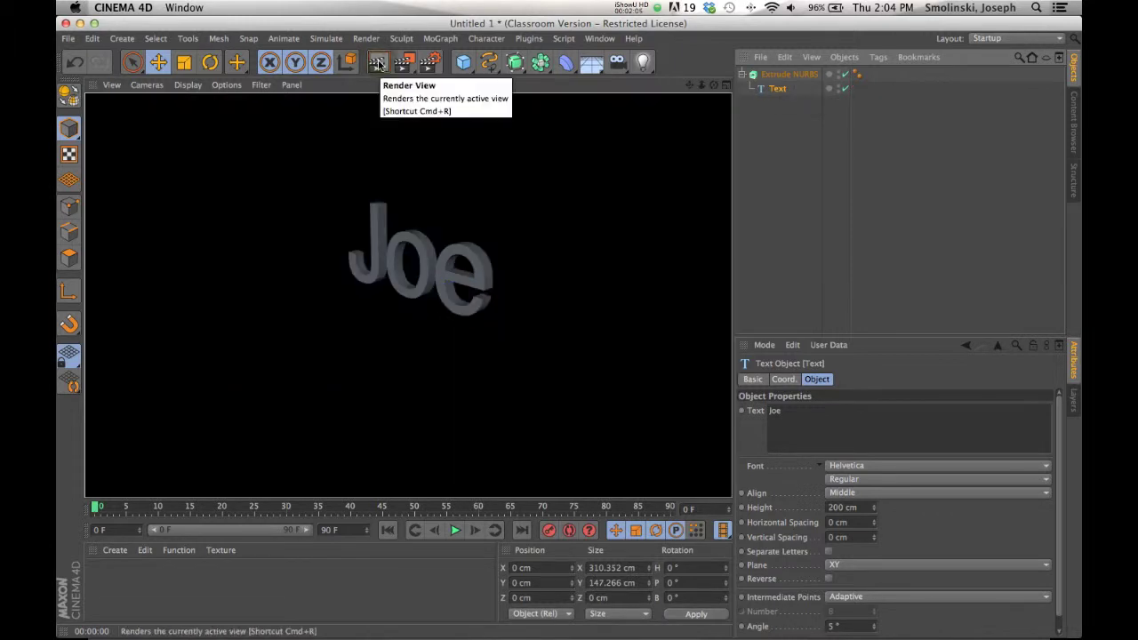
pyautogui.click(794, 76)
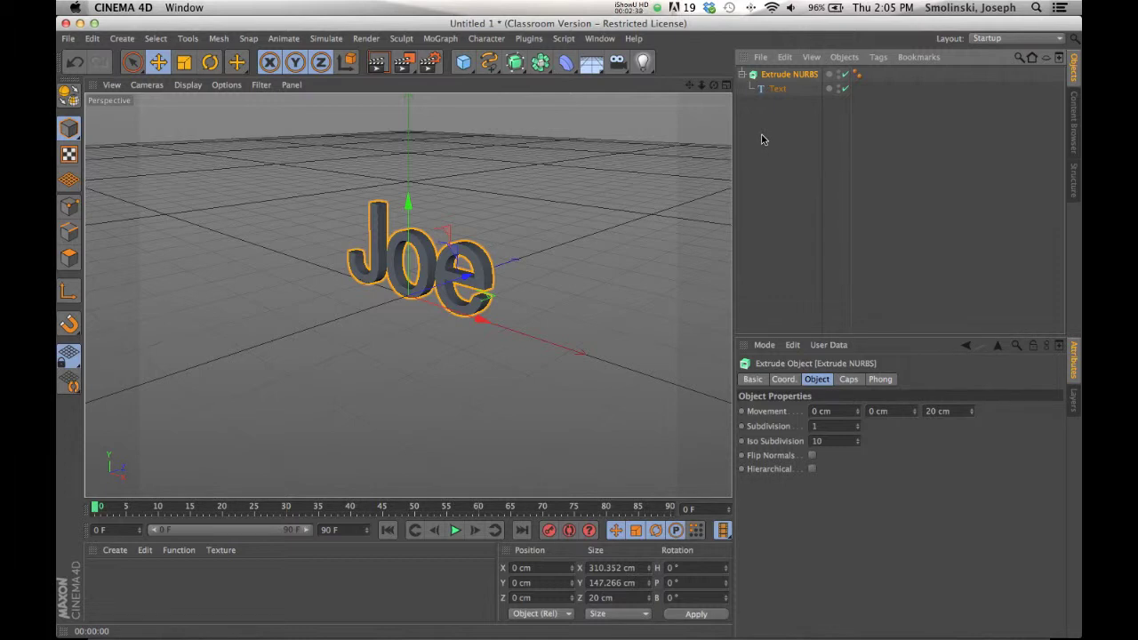
# - Try adding the surname on a second text line, keeping the Helvetica font
pyautogui.click(782, 91)
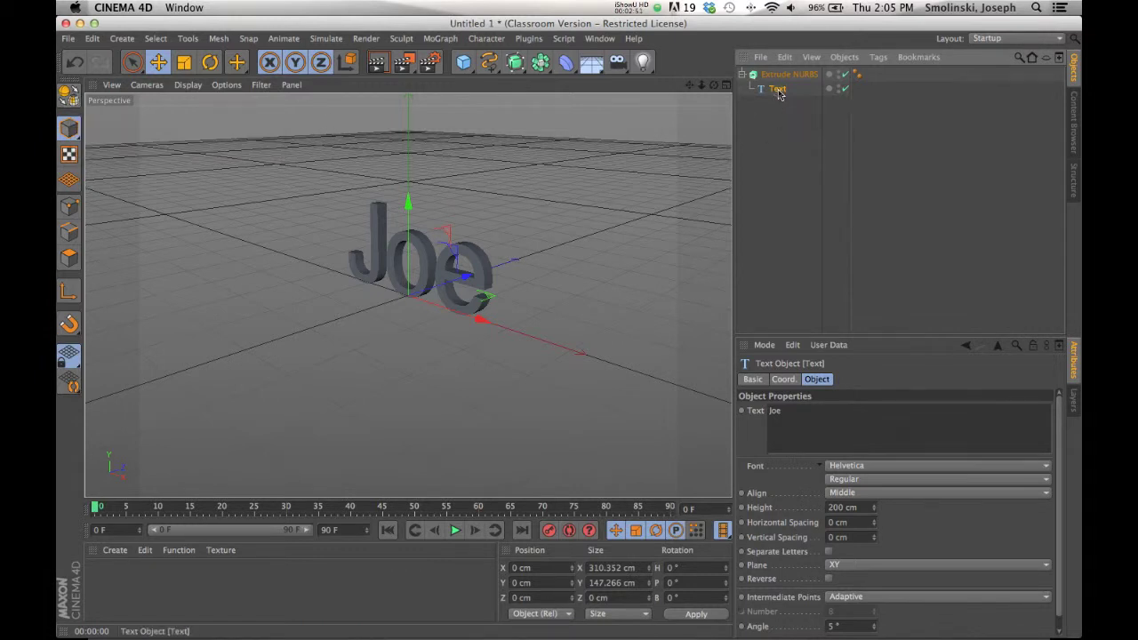
pyautogui.click(797, 414)
pyautogui.write('Smolinski')
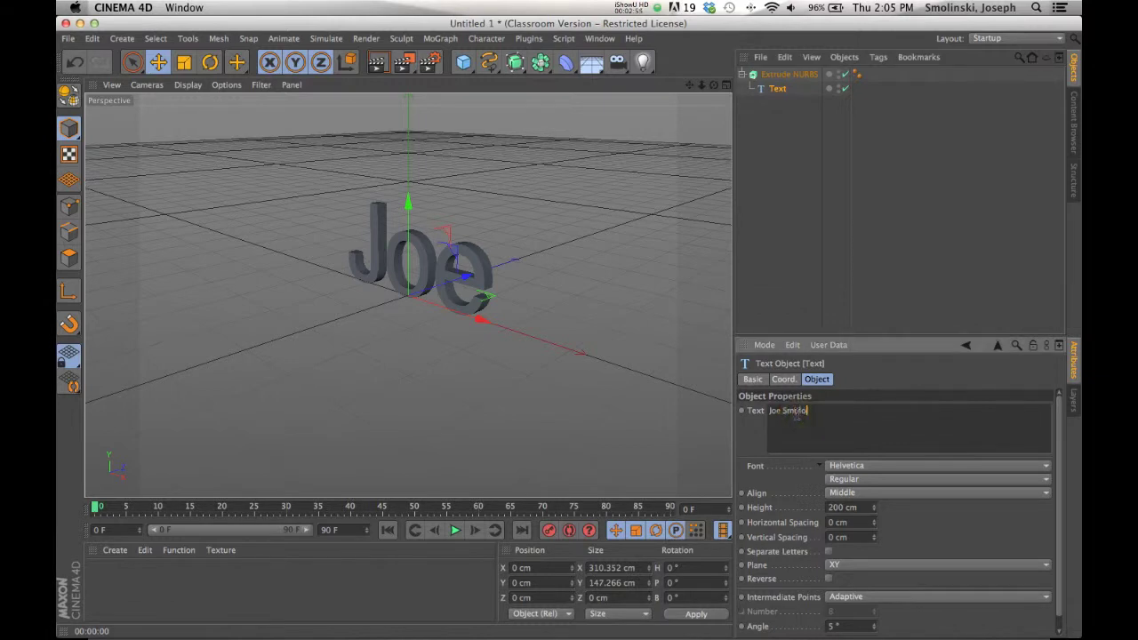
pyautogui.press('BackSpace')
pyautogui.press('BackSpace')
pyautogui.press('BackSpace')
pyautogui.write('Smi')
pyautogui.press('Return')
pyautogui.click(881, 469)
pyautogui.click(882, 471)
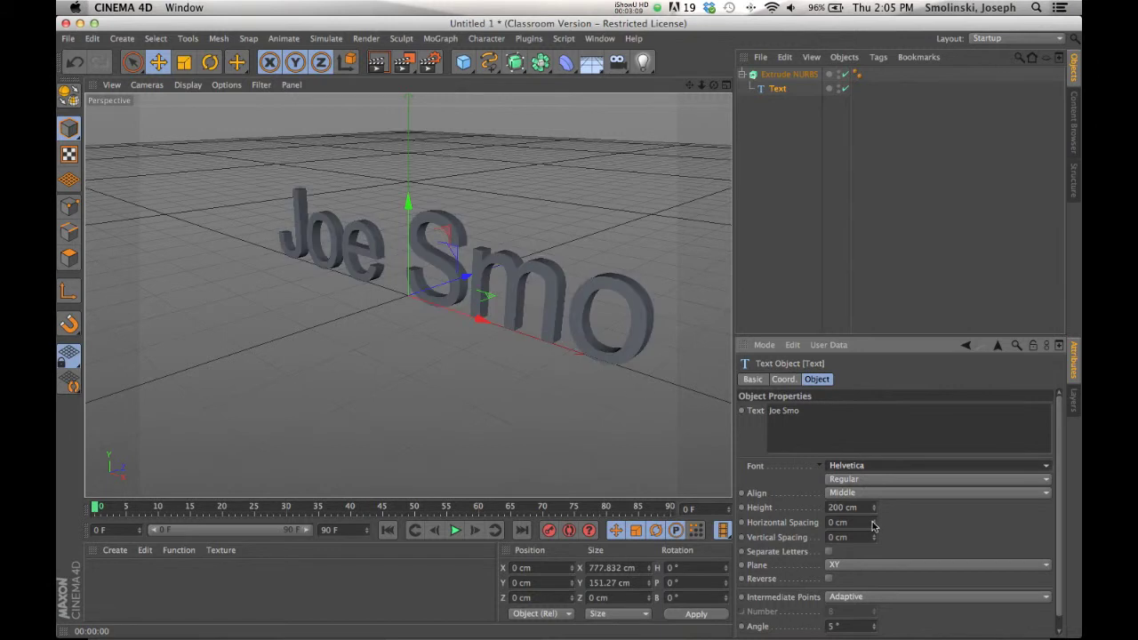
# - Set letter height to 210 cm with 22 cm horizontal and 12 cm vertical spacing, trimming extra text
pyautogui.click(873, 510)
pyautogui.click(873, 505)
pyautogui.click(873, 505)
pyautogui.click(873, 505)
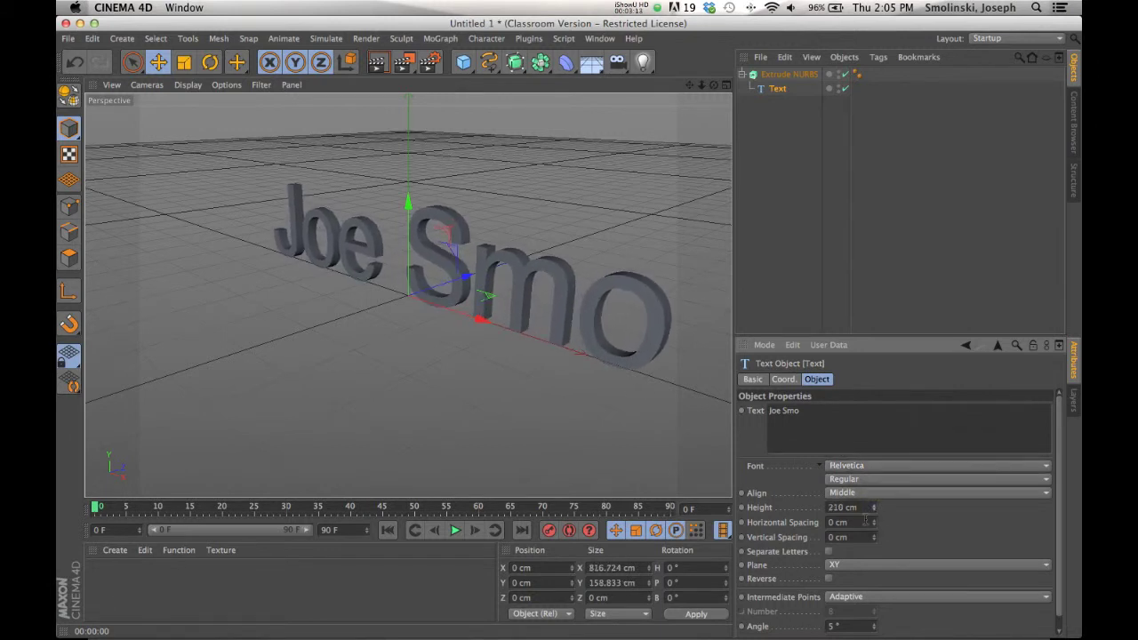
pyautogui.moveTo(873, 525)
pyautogui.mouseDown()
pyautogui.moveTo(874, 503)
pyautogui.moveTo(874, 524)
pyautogui.mouseUp()
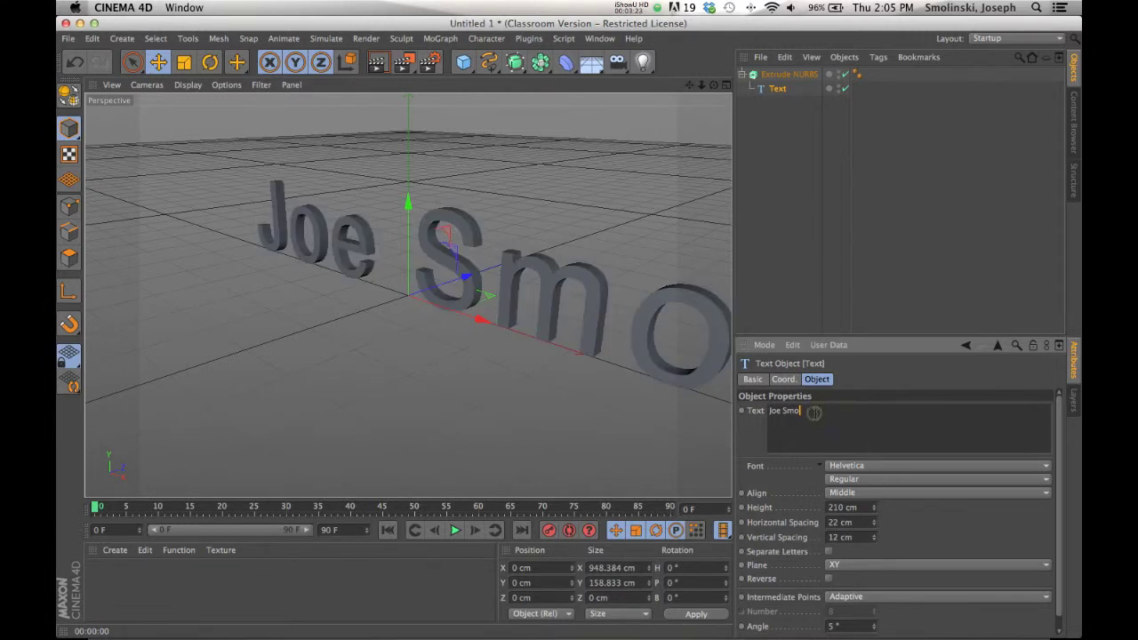
pyautogui.press('BackSpace')
# - Enable Separate Letters, make the text editable, and move the J spline under Extrude NURBS
pyautogui.click(784, 77)
pyautogui.click(778, 89)
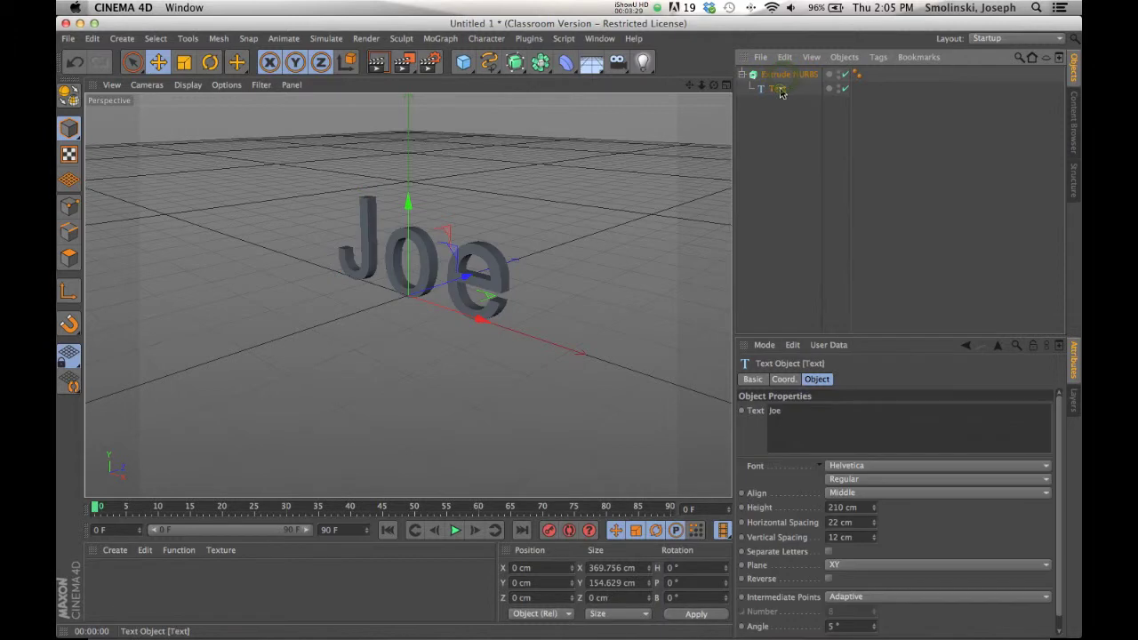
pyautogui.click(829, 552)
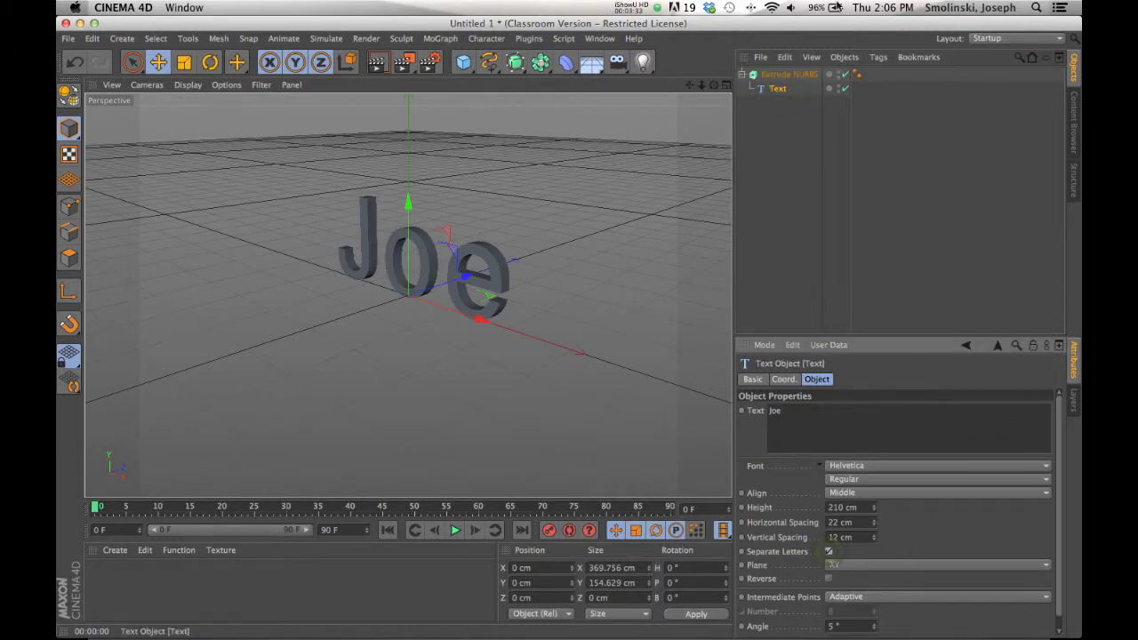
pyautogui.click(778, 91)
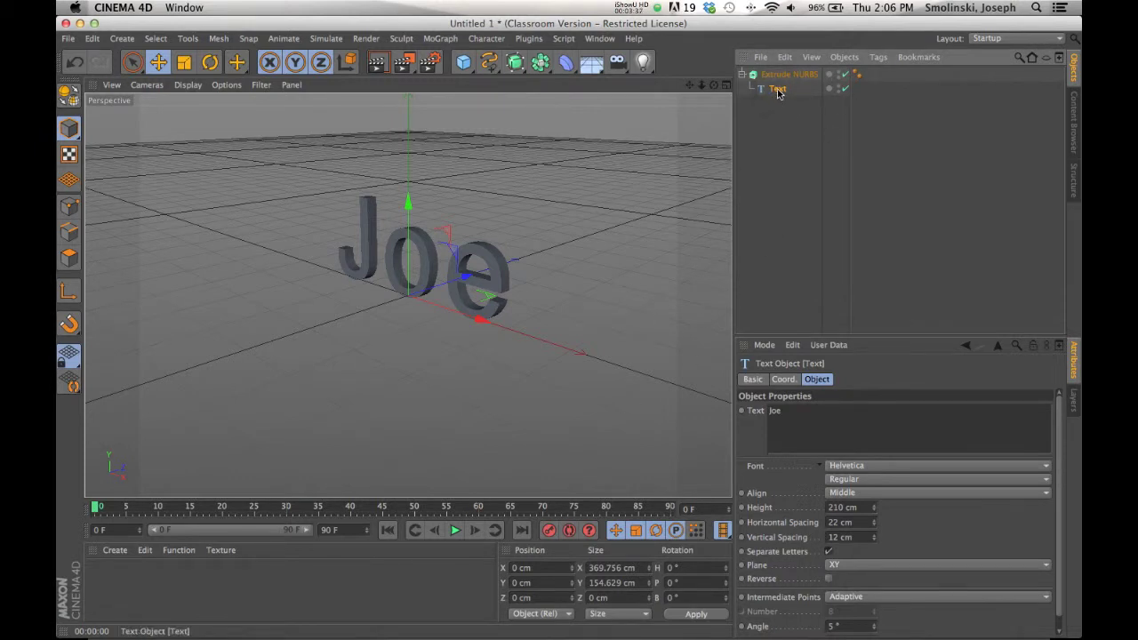
pyautogui.click(70, 100)
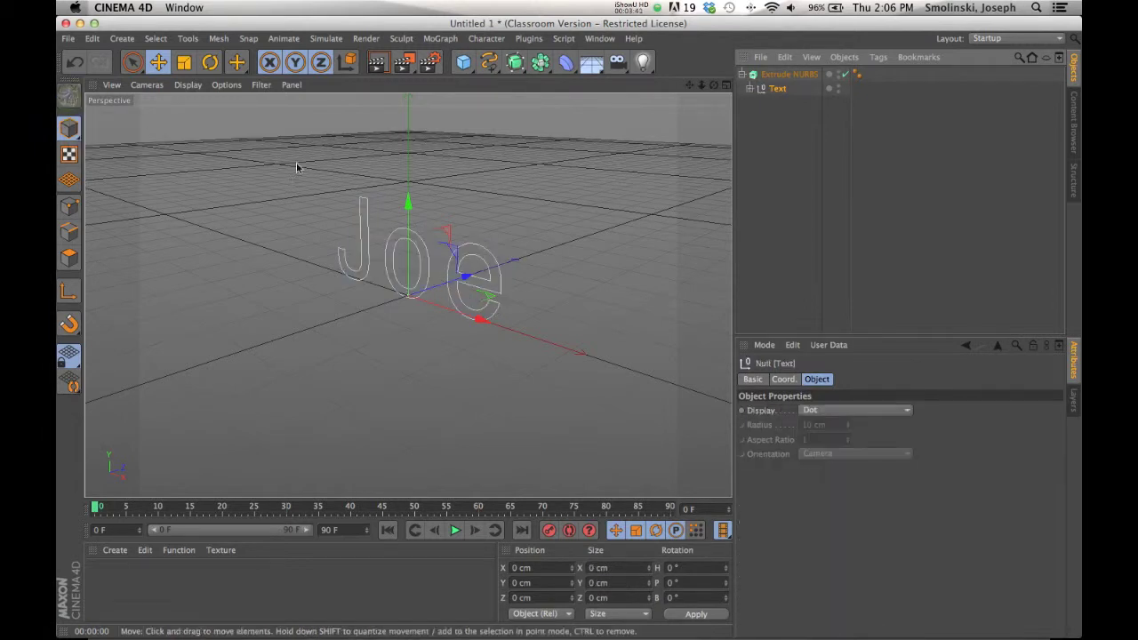
pyautogui.click(751, 89)
pyautogui.moveTo(771, 103)
pyautogui.mouseDown()
pyautogui.moveTo(778, 88)
pyautogui.moveTo(785, 121)
pyautogui.moveTo(772, 107)
pyautogui.moveTo(778, 98)
pyautogui.moveTo(788, 140)
pyautogui.moveTo(773, 117)
pyautogui.mouseUp()
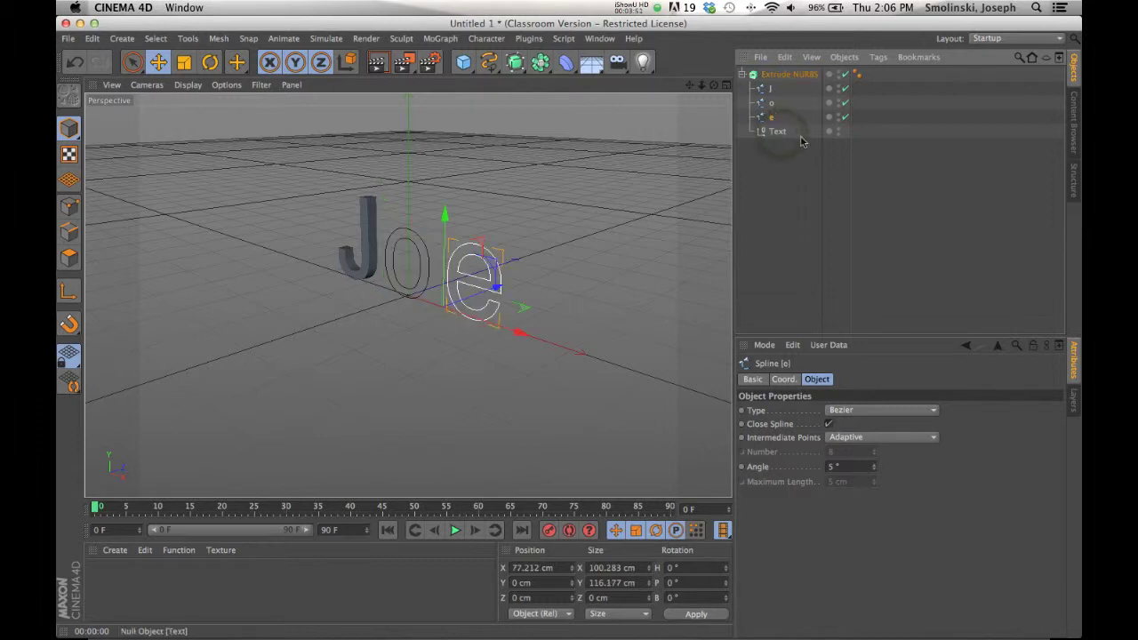
# - Move the o and e splines out of the extrusion and delete the empty Text null
pyautogui.click(776, 89)
pyautogui.moveTo(779, 107); pyautogui.dragTo(786, 83)
pyautogui.click(778, 132)
pyautogui.press('Delete')
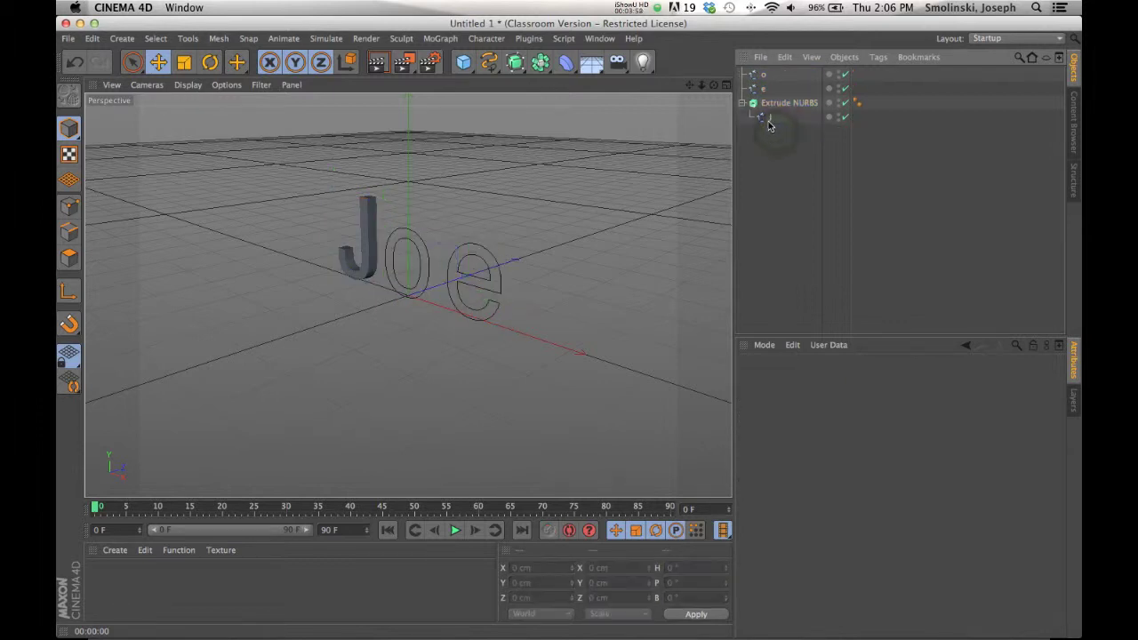
pyautogui.click(765, 79)
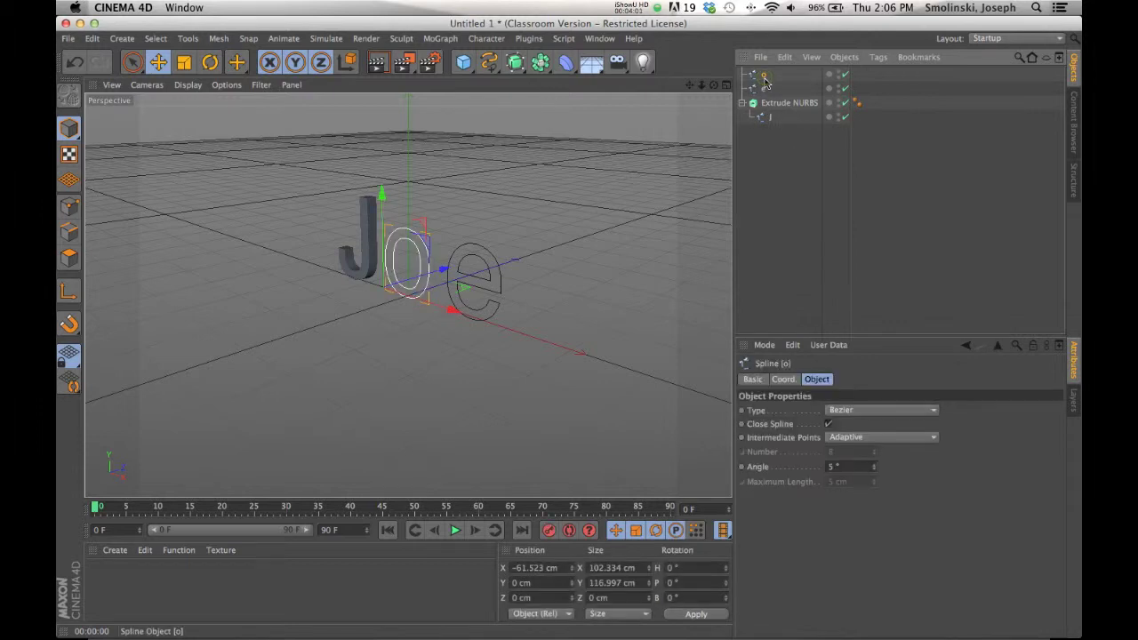
pyautogui.click(765, 89)
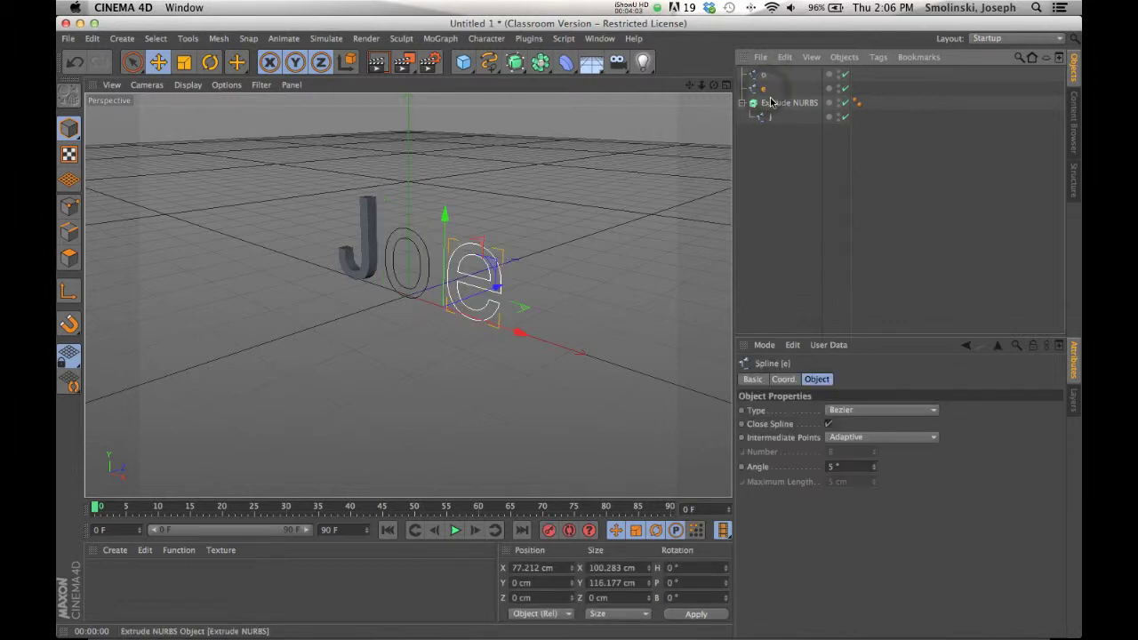
# - Stagger the letters: extruded J down to Y -76 cm, o raised, e lowered to Y -43.925 cm
pyautogui.click(771, 103)
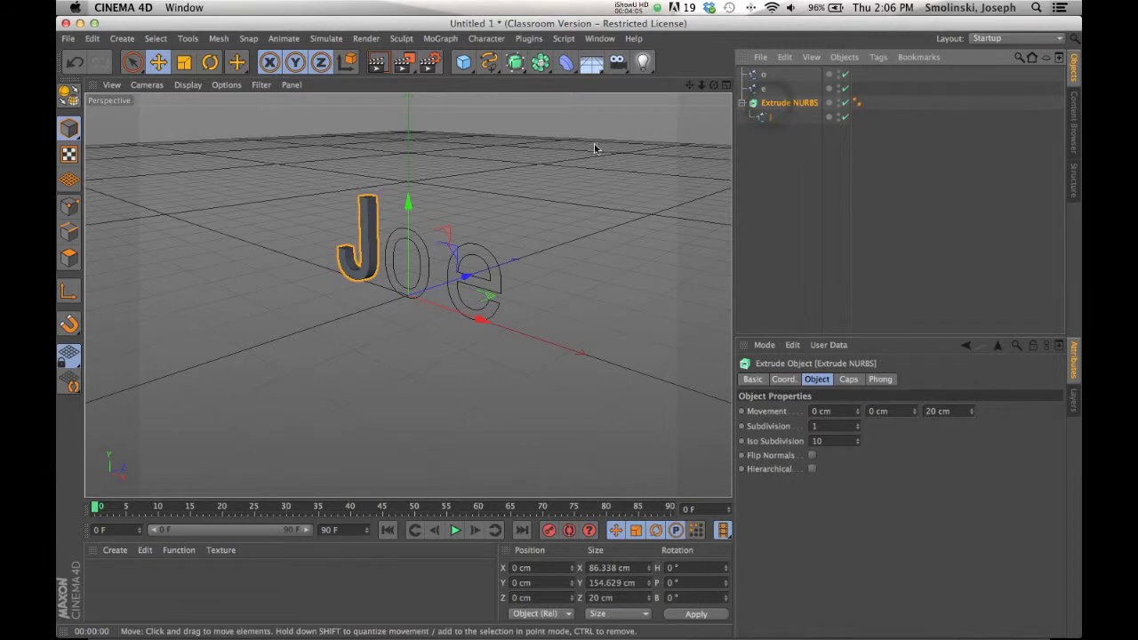
pyautogui.moveTo(406, 205); pyautogui.dragTo(432, 247)
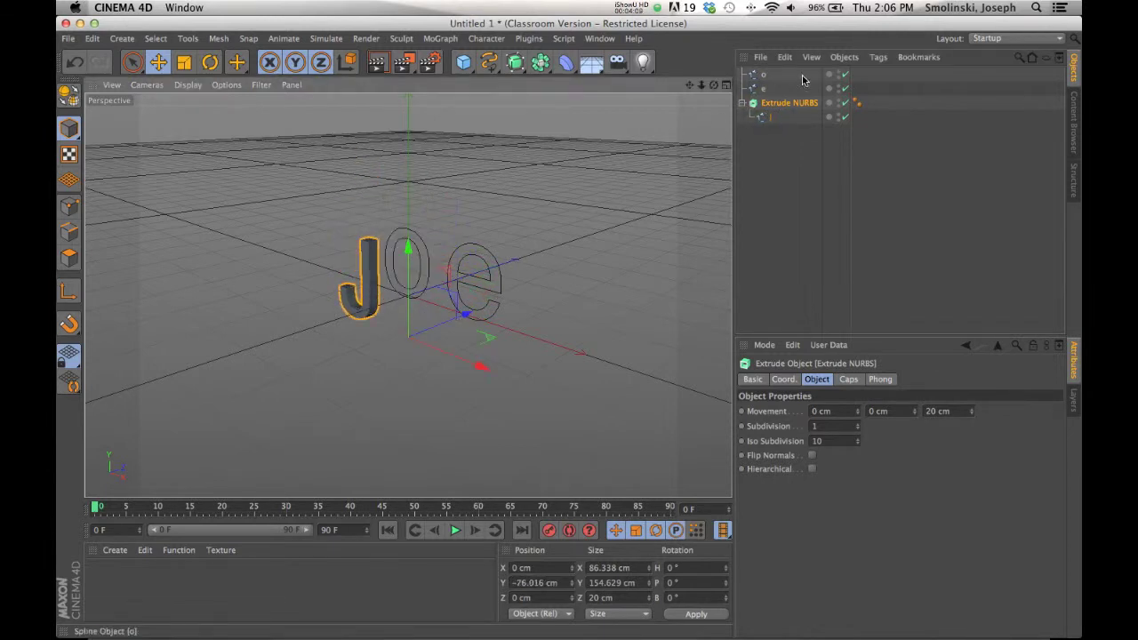
pyautogui.click(769, 80)
pyautogui.moveTo(381, 191); pyautogui.dragTo(382, 169)
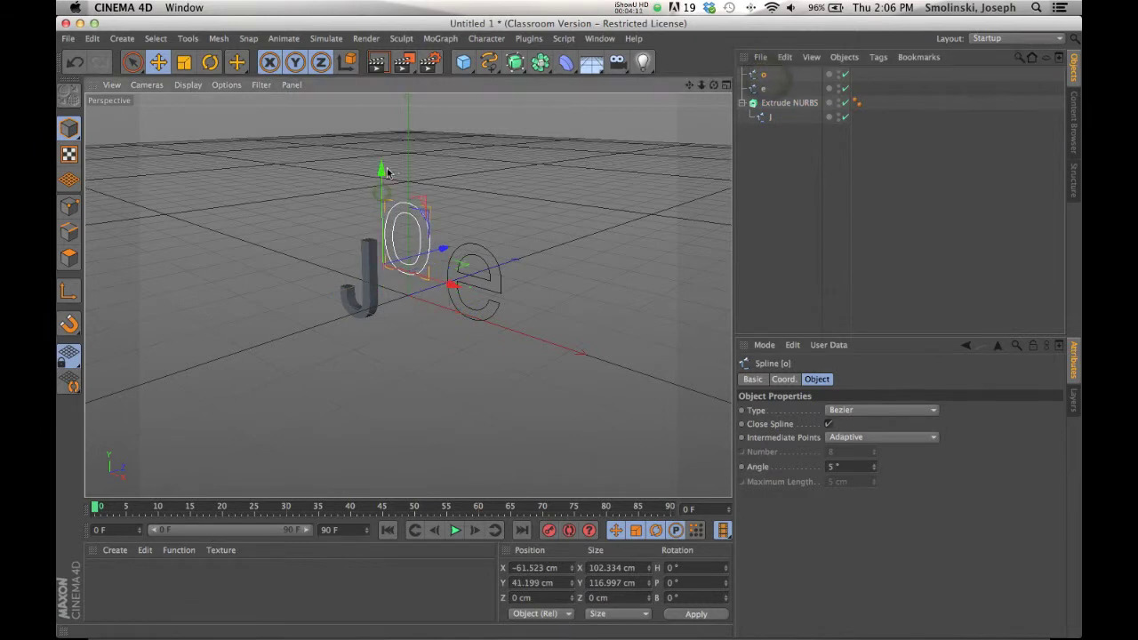
pyautogui.click(763, 89)
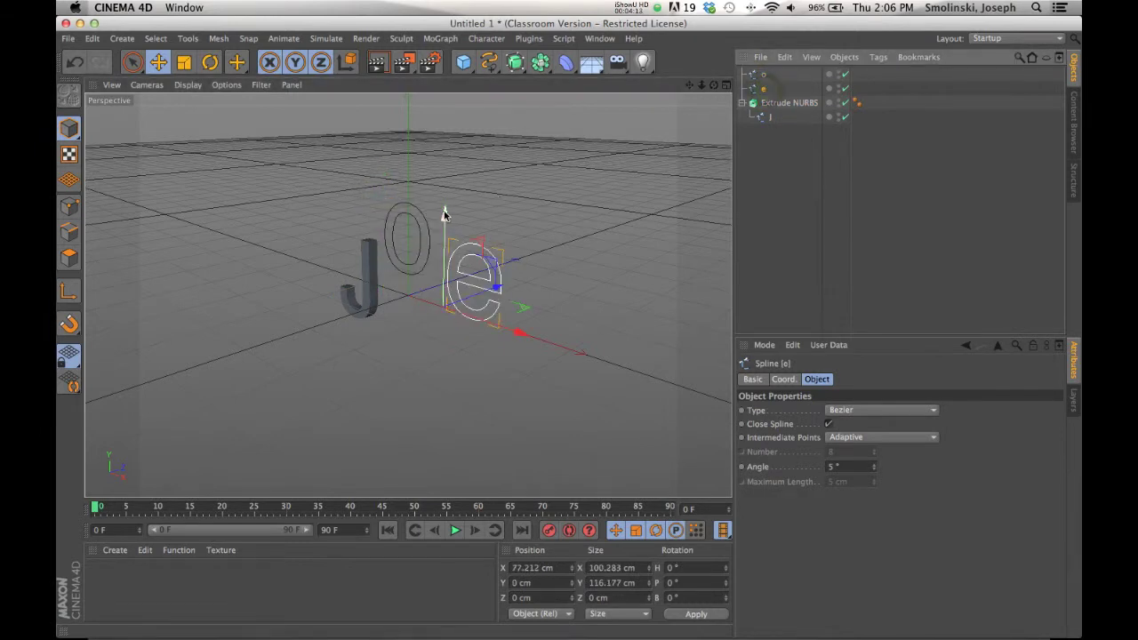
pyautogui.moveTo(444, 216); pyautogui.dragTo(438, 242)
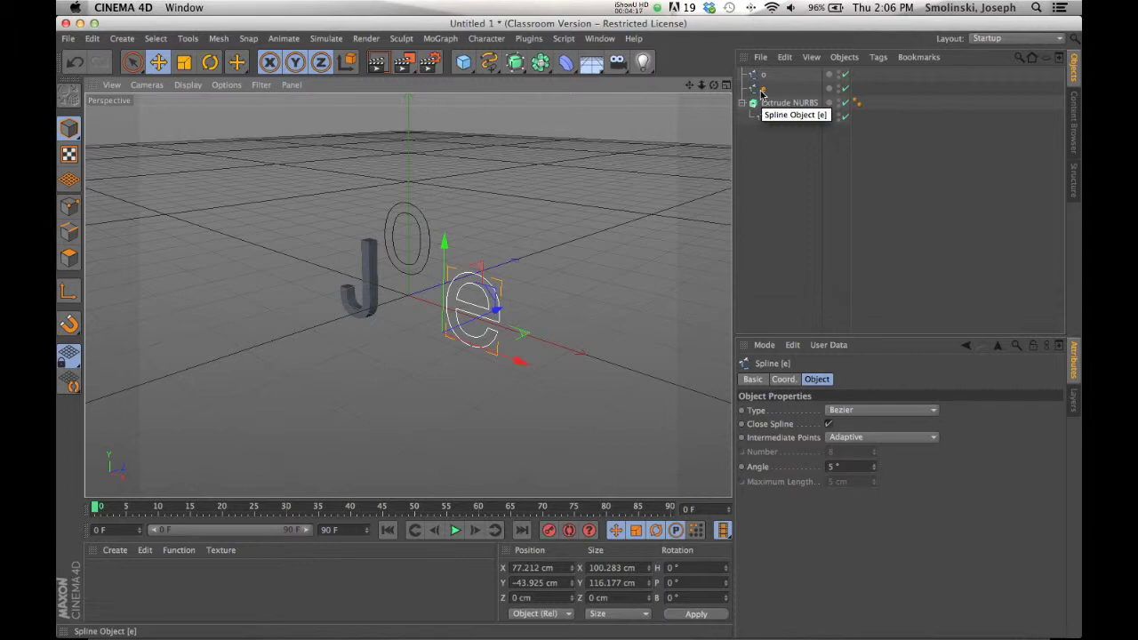
pyautogui.click(786, 105)
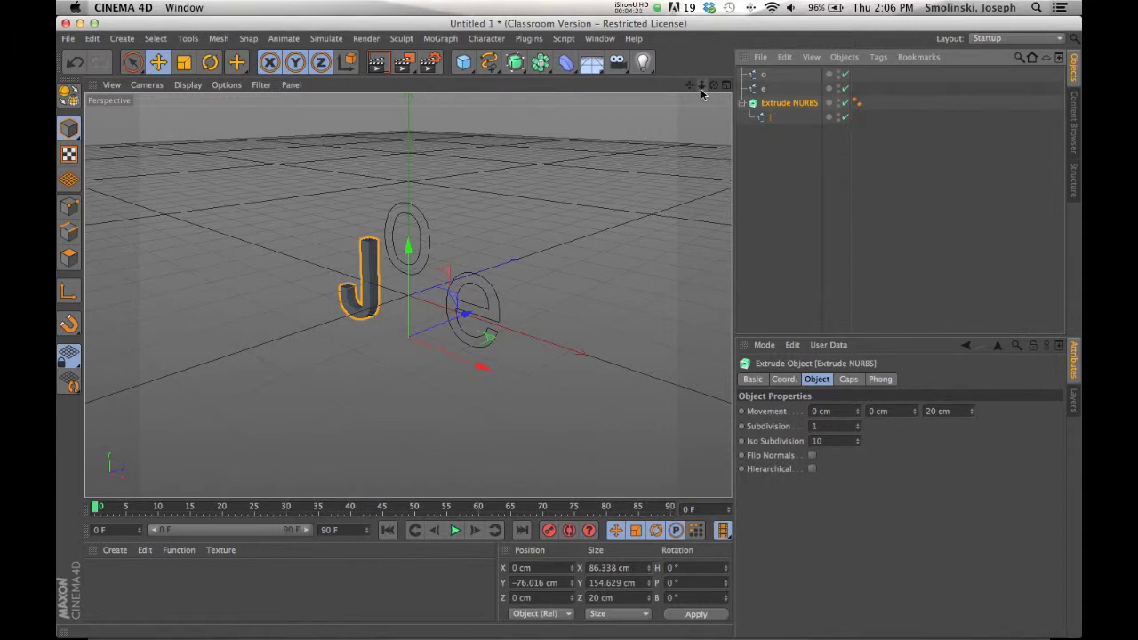
pyautogui.moveTo(702, 85)
pyautogui.mouseDown()
pyautogui.moveTo(722, 78)
pyautogui.moveTo(690, 85)
pyautogui.moveTo(712, 83)
pyautogui.mouseUp()
pyautogui.click(767, 122)
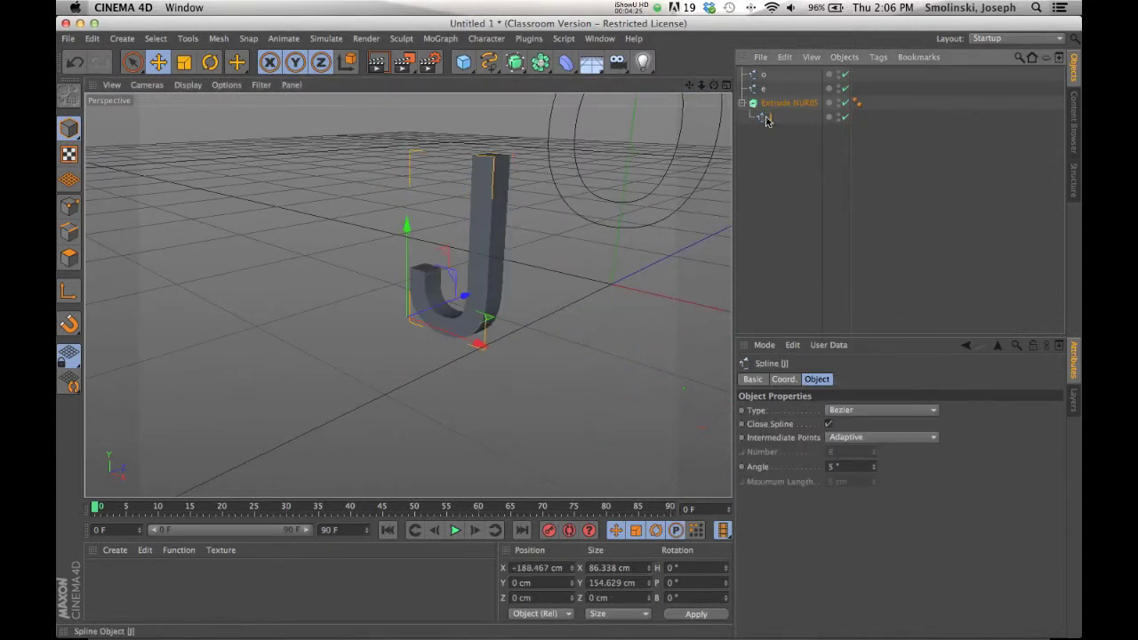
pyautogui.click(789, 103)
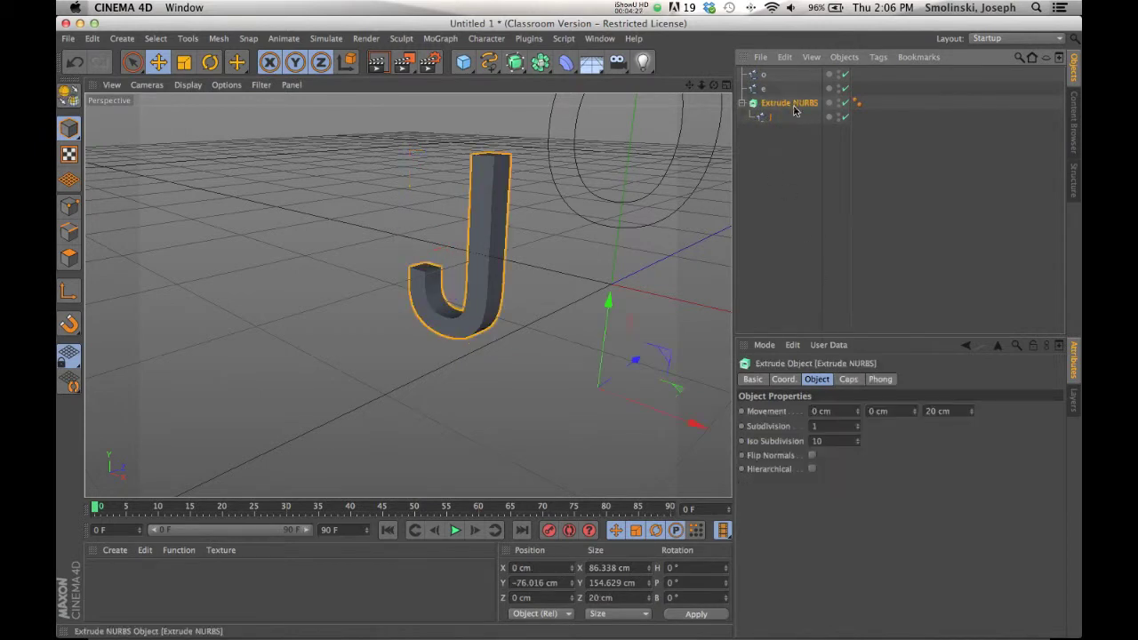
# - Give the J's start a Fillet Cap with 4 steps
pyautogui.click(850, 381)
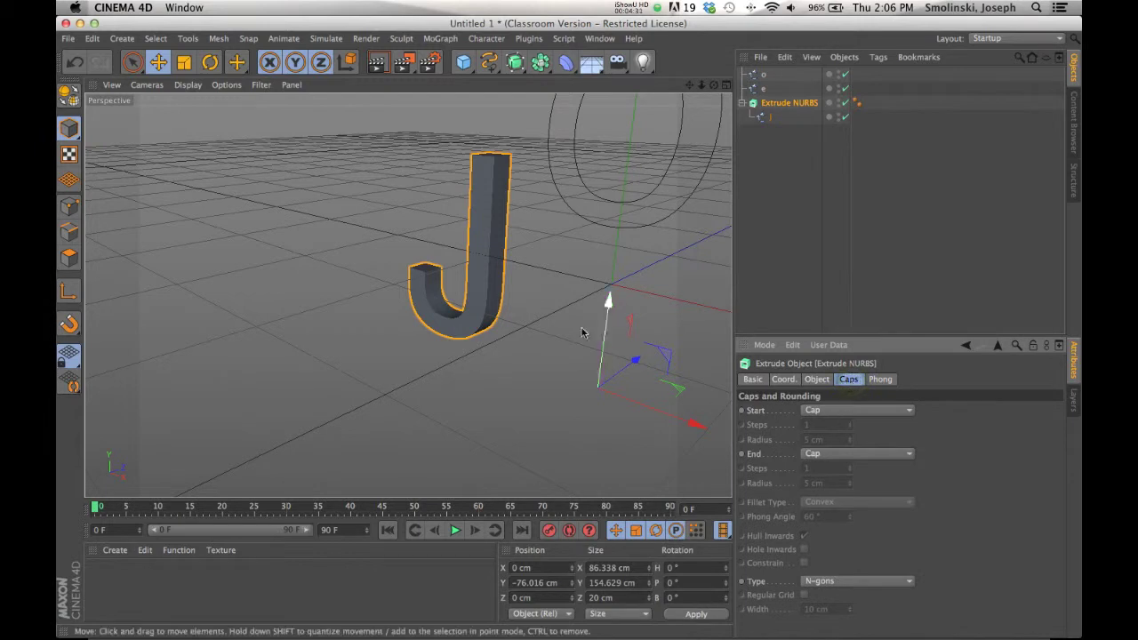
pyautogui.click(896, 412)
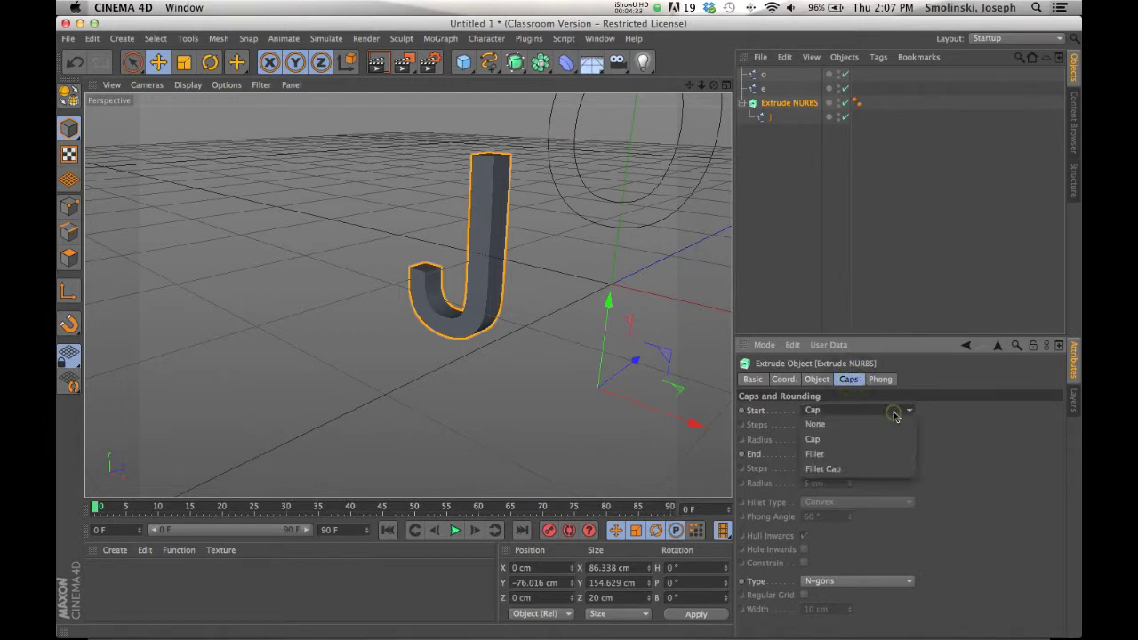
pyautogui.click(880, 466)
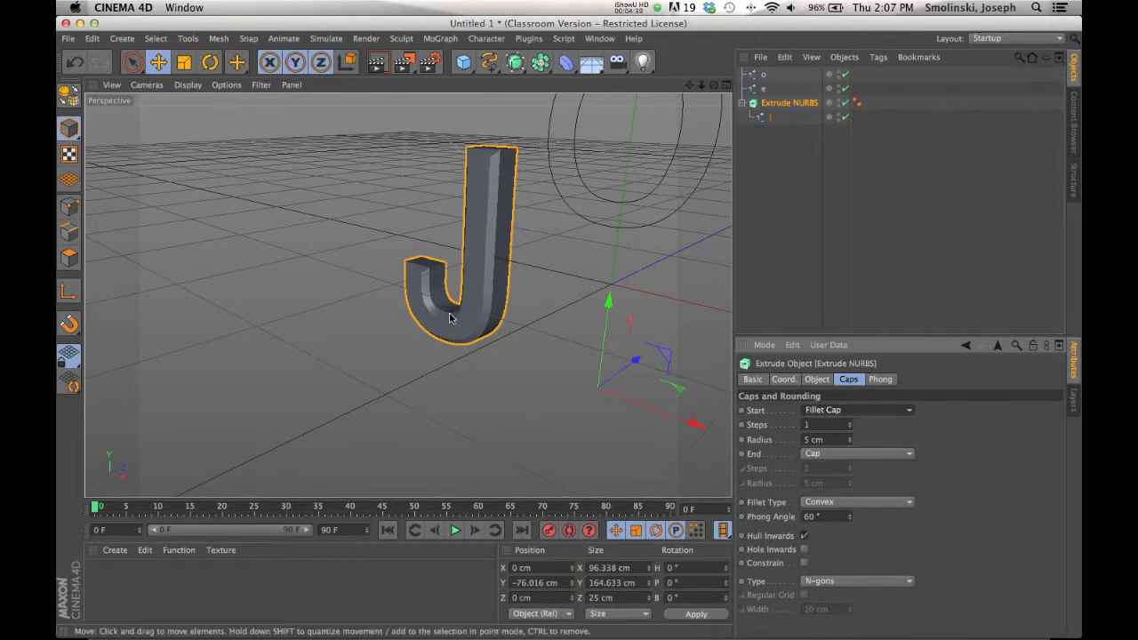
pyautogui.click(850, 423)
pyautogui.click(850, 423)
pyautogui.click(850, 423)
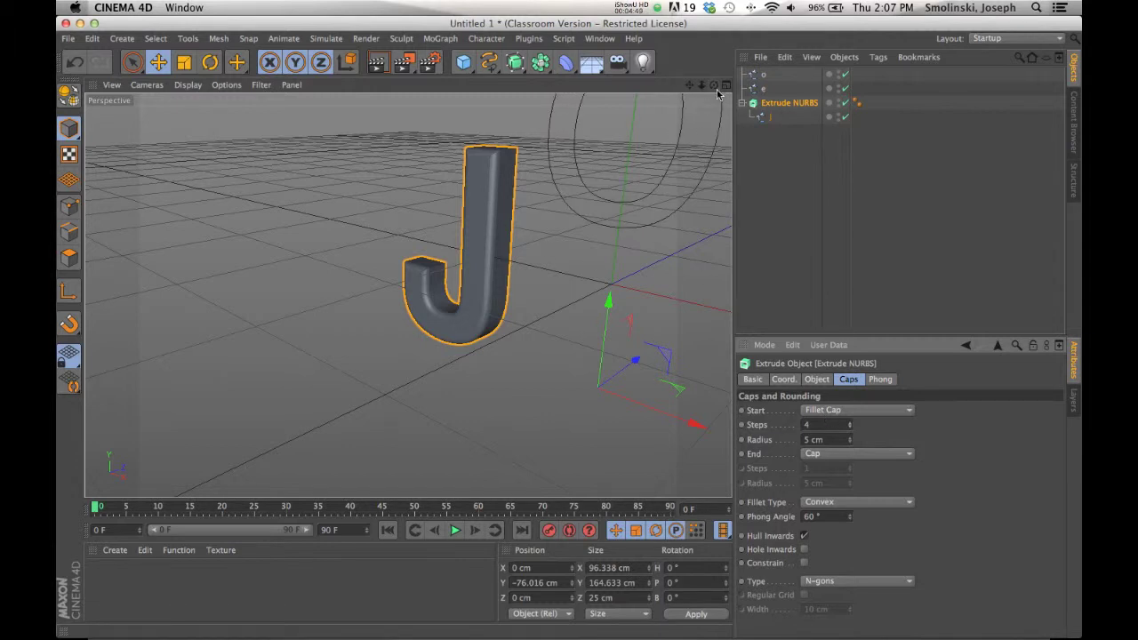
# - Give the J's end a Fillet Cap with 4 steps as well
pyautogui.moveTo(715, 86); pyautogui.dragTo(627, 88)
pyautogui.moveTo(716, 92); pyautogui.dragTo(658, 92)
pyautogui.click(863, 455)
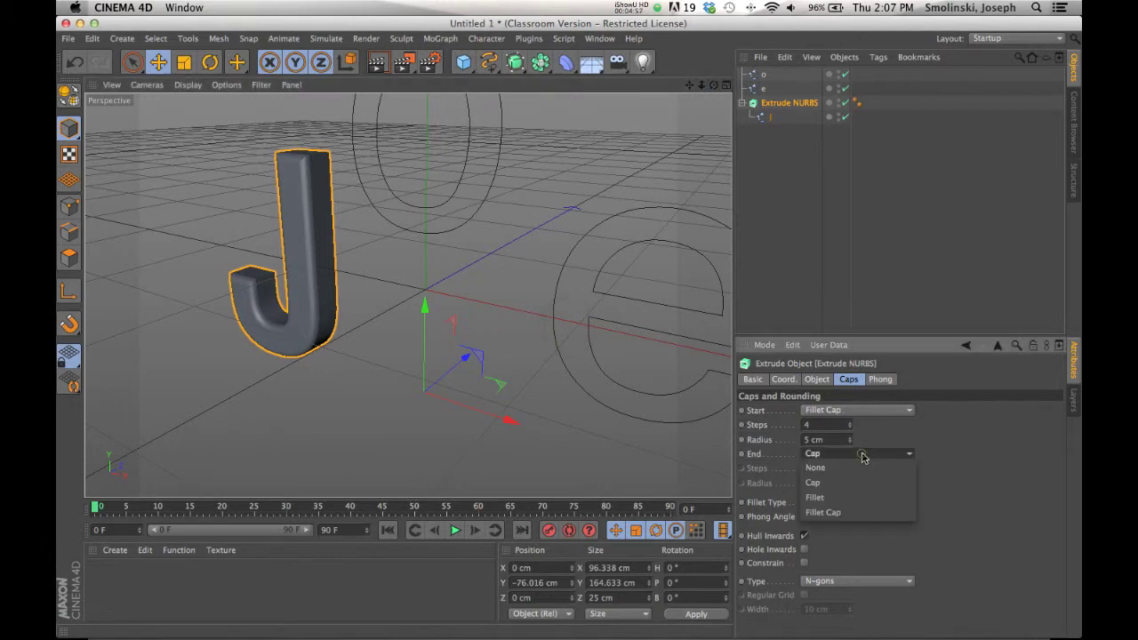
pyautogui.click(859, 514)
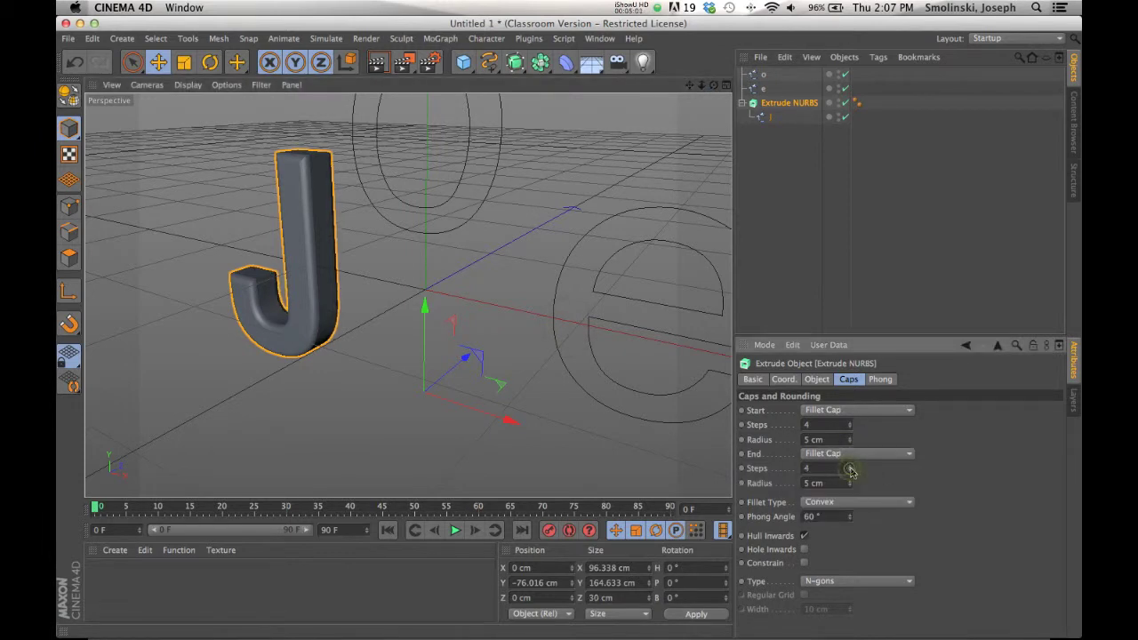
pyautogui.moveTo(851, 468); pyautogui.dragTo(840, 461)
# - Set the fillet type to Concave with Constrain on, then pull the J spline out
pyautogui.click(841, 503)
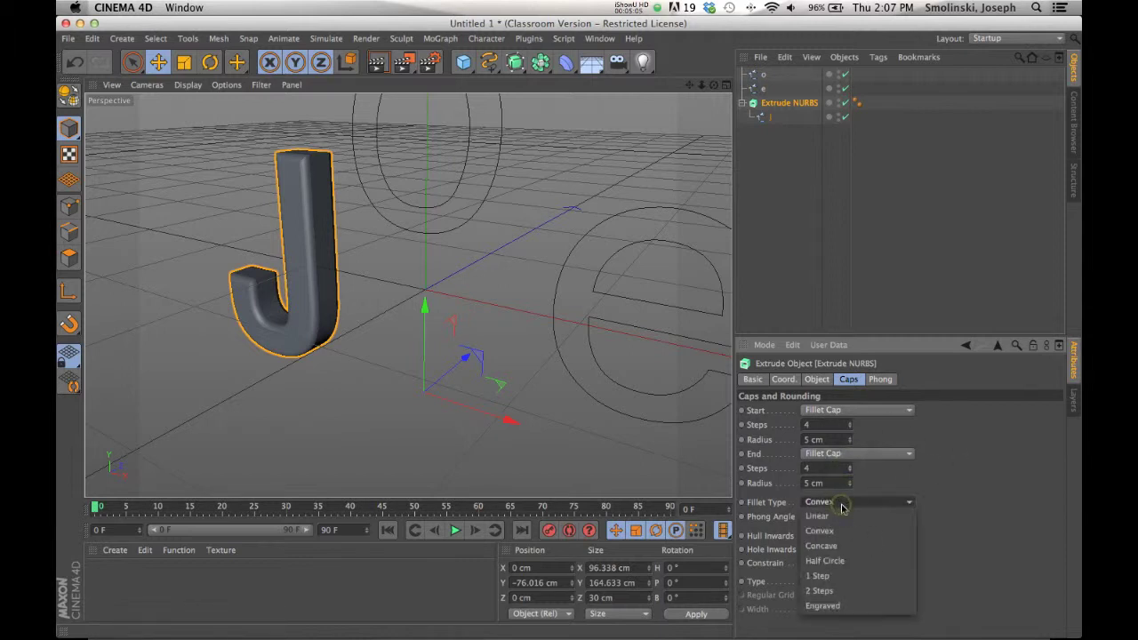
pyautogui.click(834, 516)
pyautogui.click(836, 502)
pyautogui.click(831, 545)
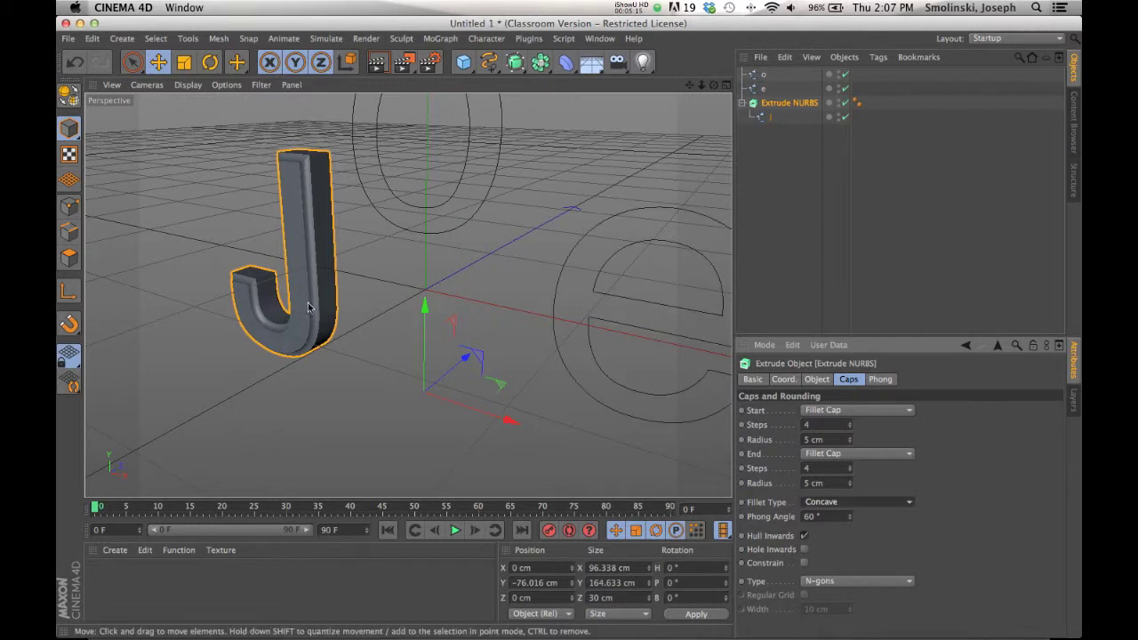
pyautogui.click(805, 564)
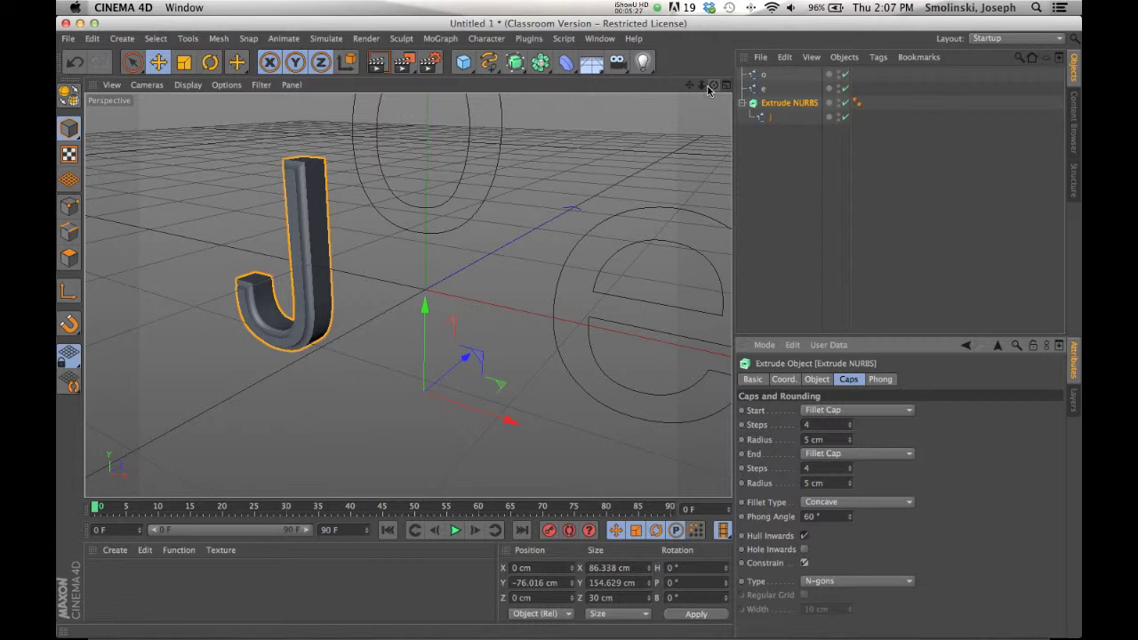
pyautogui.moveTo(712, 89); pyautogui.dragTo(408, 295)
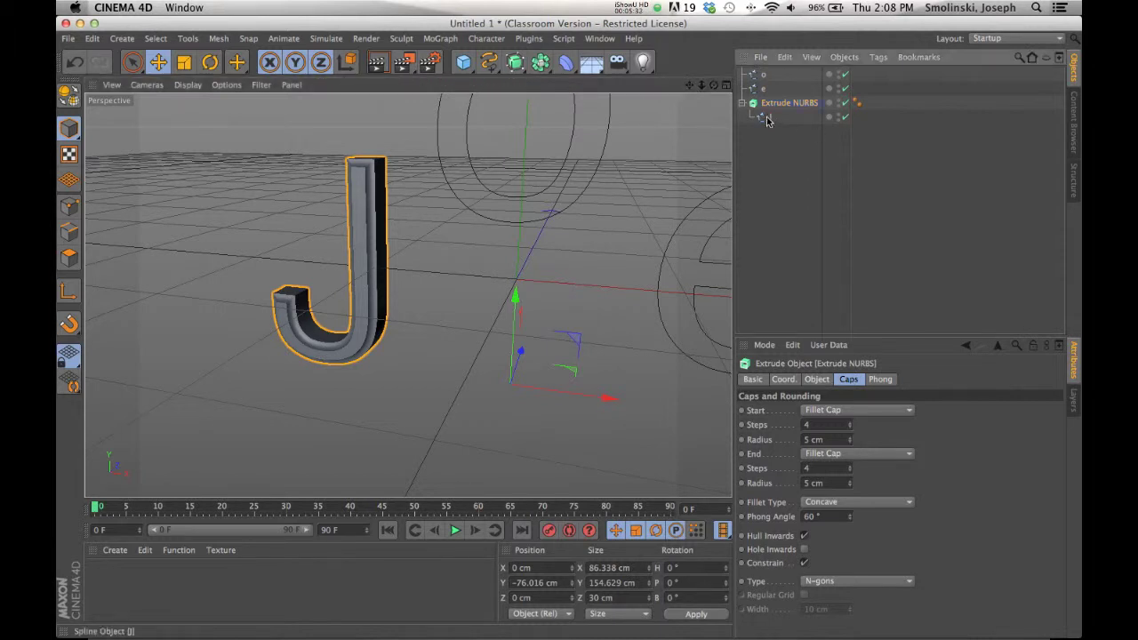
pyautogui.moveTo(770, 117); pyautogui.dragTo(406, 295)
# - Add a 5-point Star spline and nest it under the Extrude NURBS
pyautogui.moveTo(691, 86); pyautogui.dragTo(406, 297)
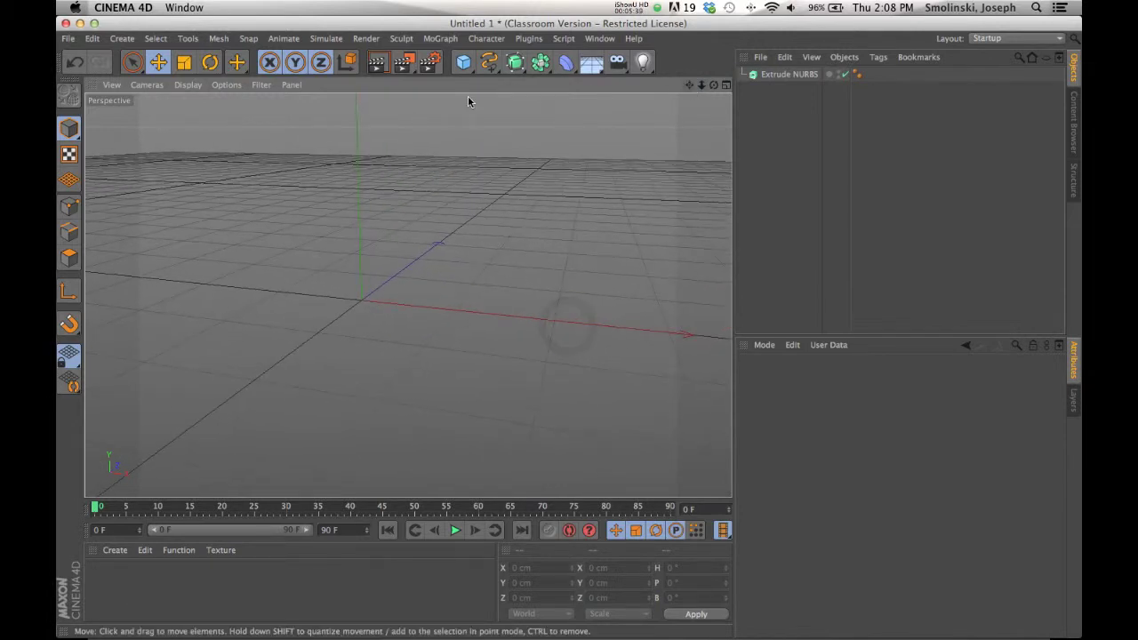
pyautogui.click(487, 64)
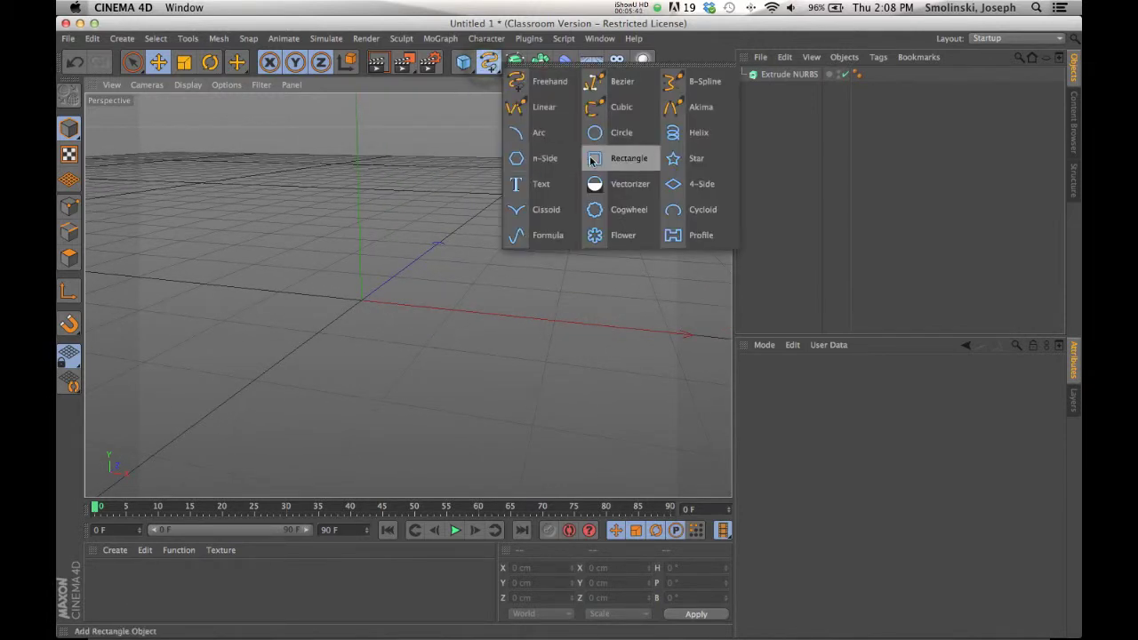
pyautogui.click(676, 162)
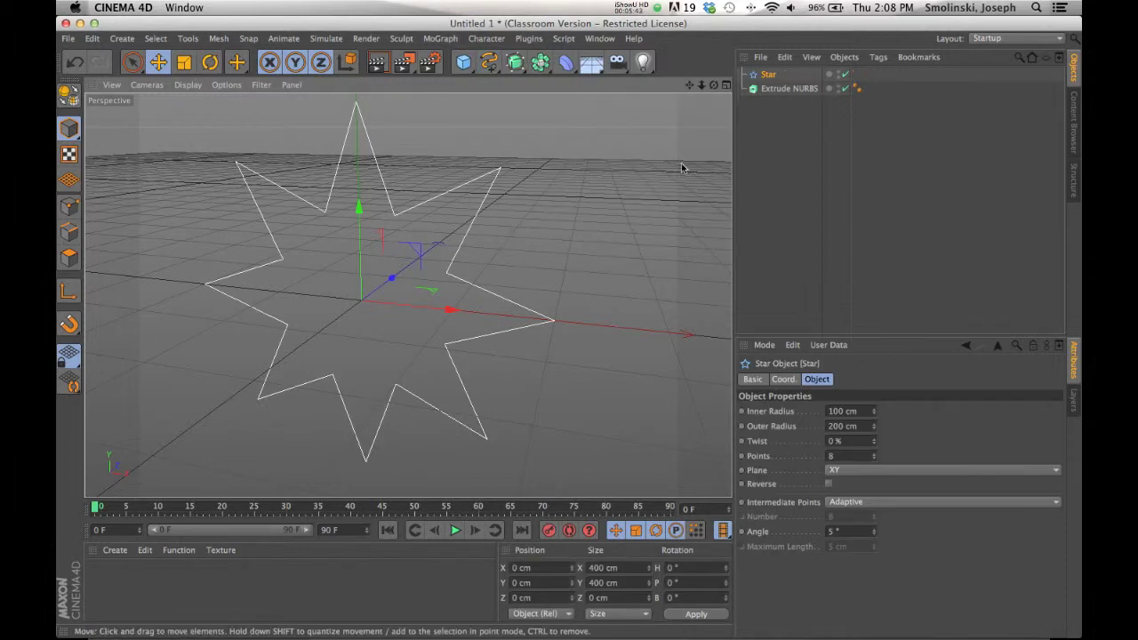
pyautogui.click(874, 459)
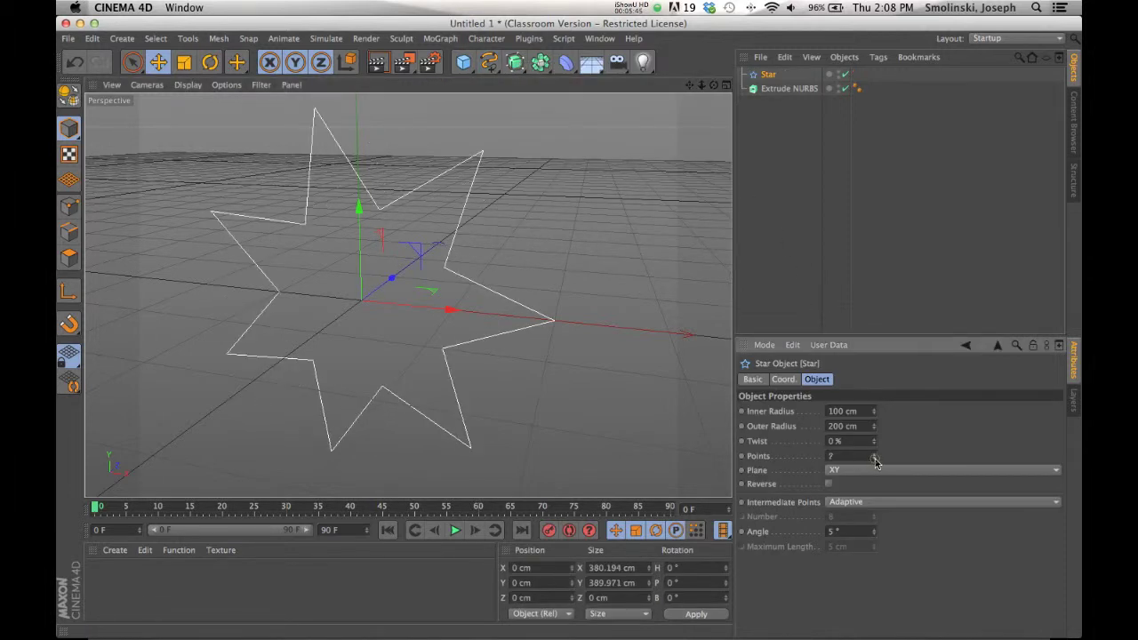
pyautogui.click(874, 460)
pyautogui.click(874, 459)
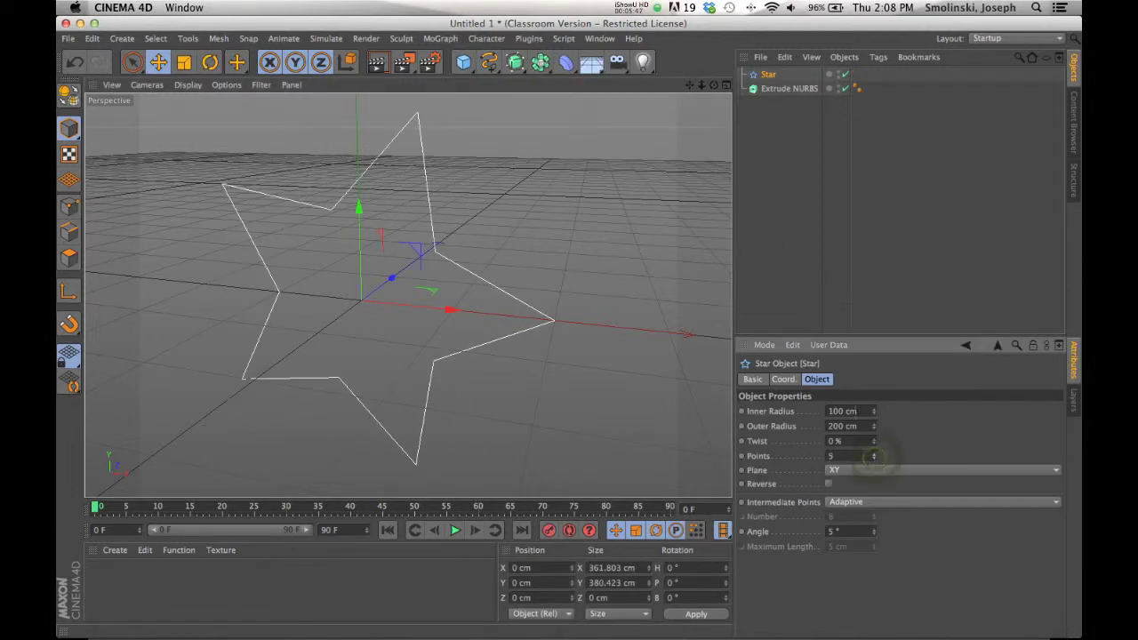
pyautogui.moveTo(768, 75); pyautogui.dragTo(784, 92)
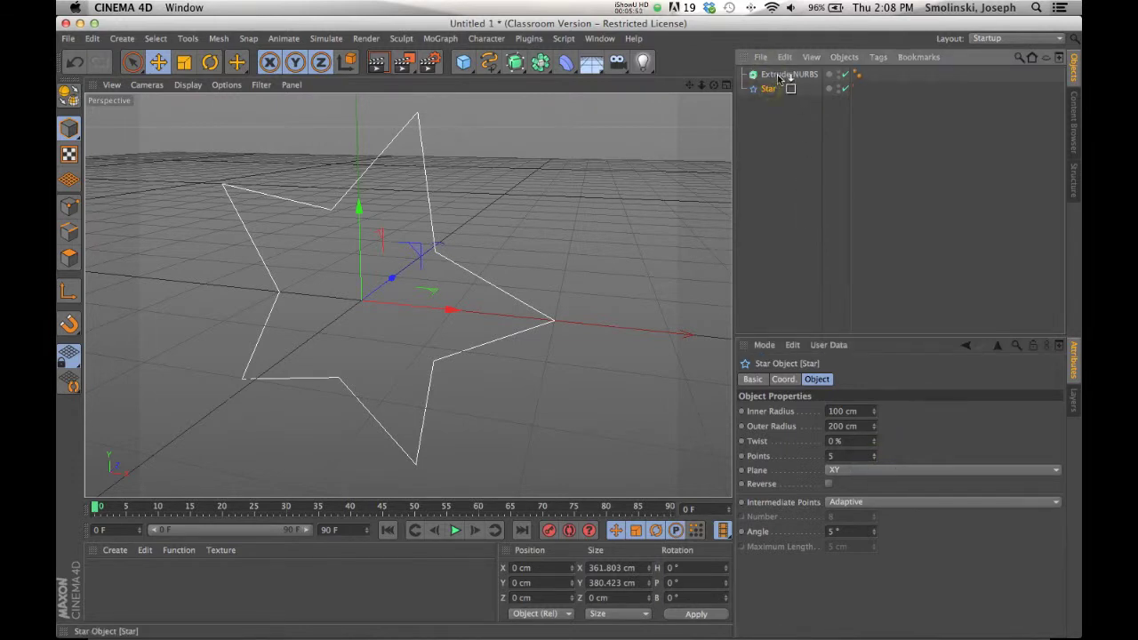
# - Raise the Extrude NURBS Movement depth to make the star a deep solid
pyautogui.moveTo(546, 331)
pyautogui.keyDown('alt'); pyautogui.mouseDown()
pyautogui.moveTo(568, 328)
pyautogui.moveTo(558, 323)
pyautogui.mouseUp(); pyautogui.keyUp('alt')
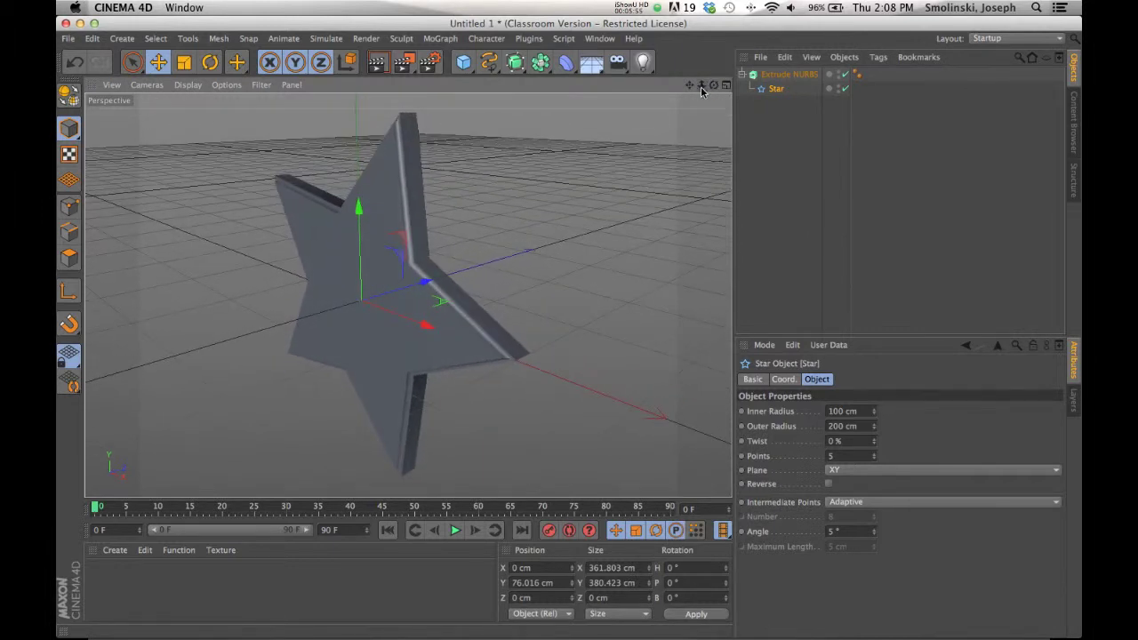
pyautogui.moveTo(701, 91); pyautogui.dragTo(676, 142)
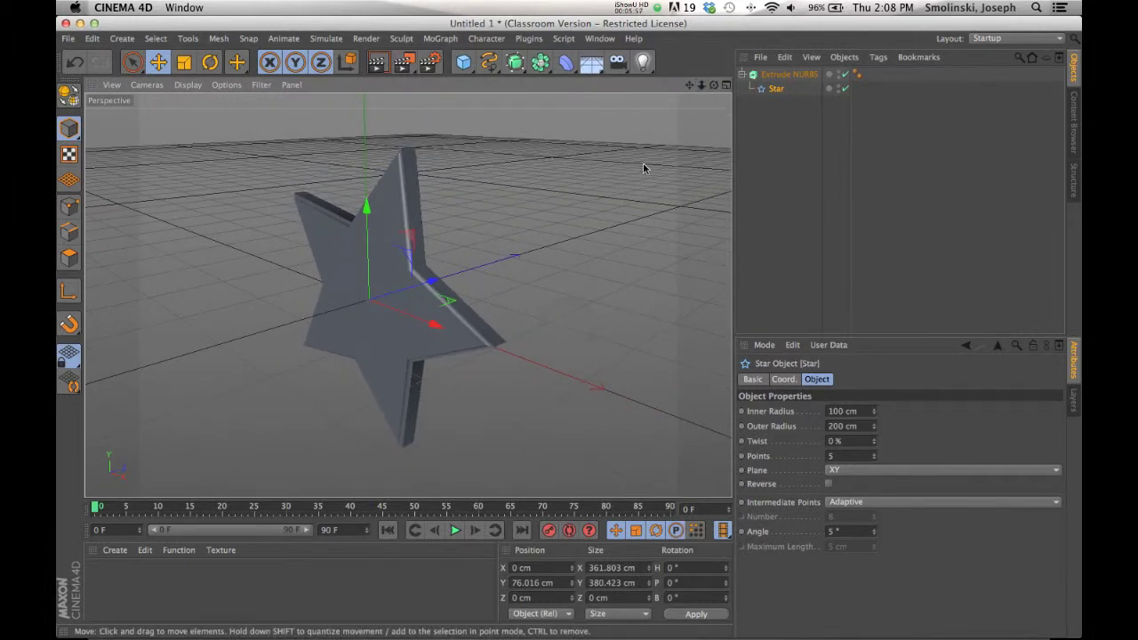
pyautogui.click(799, 75)
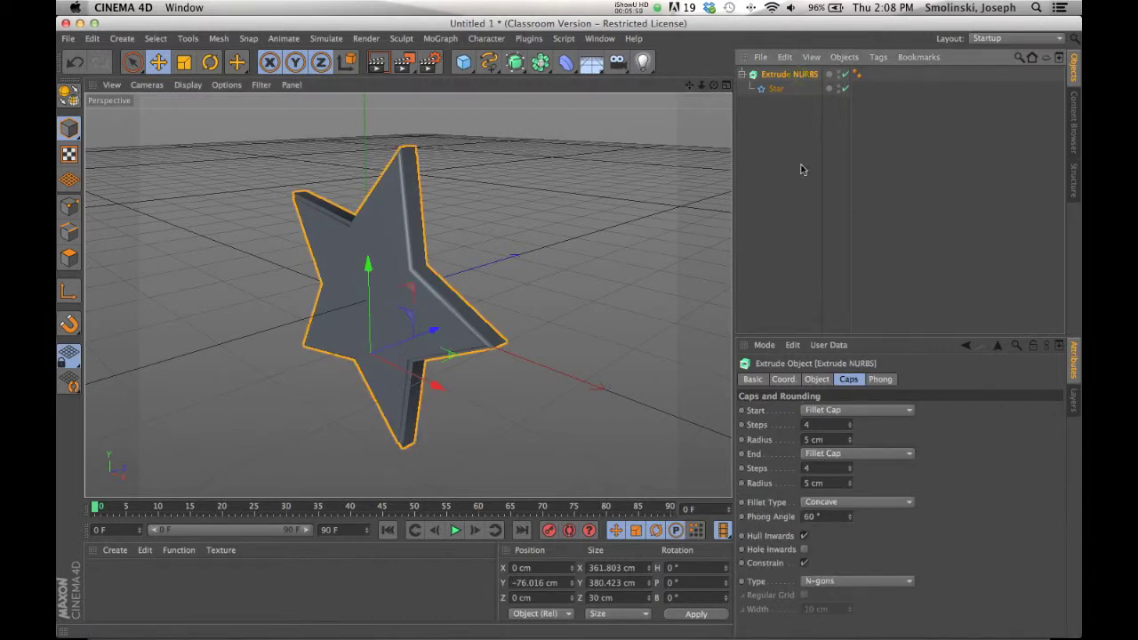
pyautogui.click(775, 89)
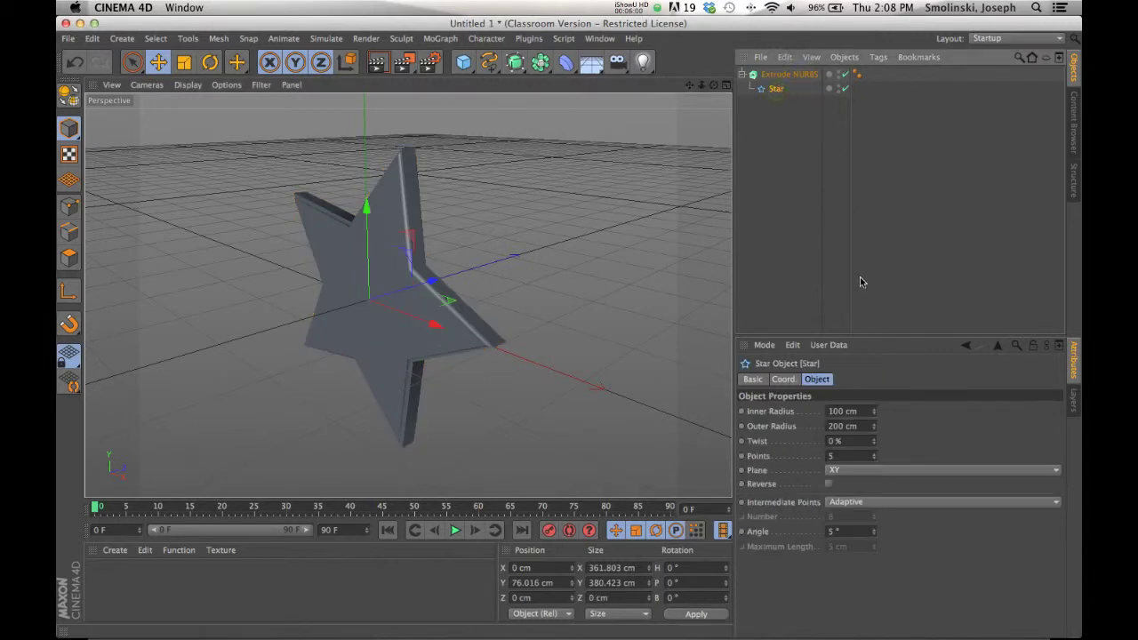
pyautogui.click(780, 73)
pyautogui.click(817, 378)
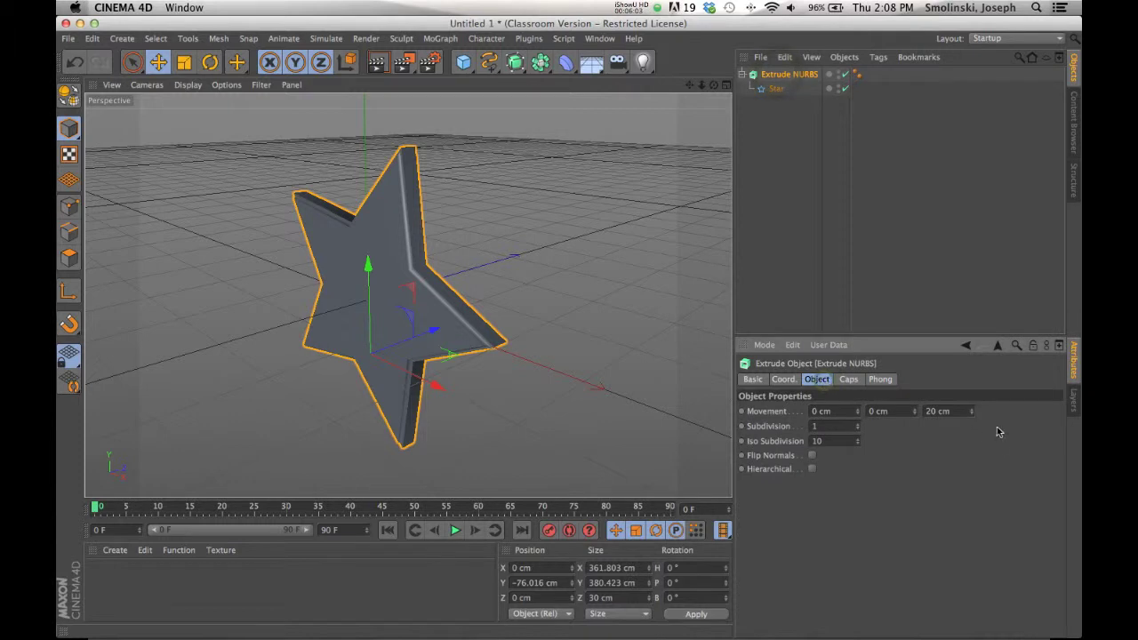
pyautogui.moveTo(972, 412); pyautogui.dragTo(974, 370)
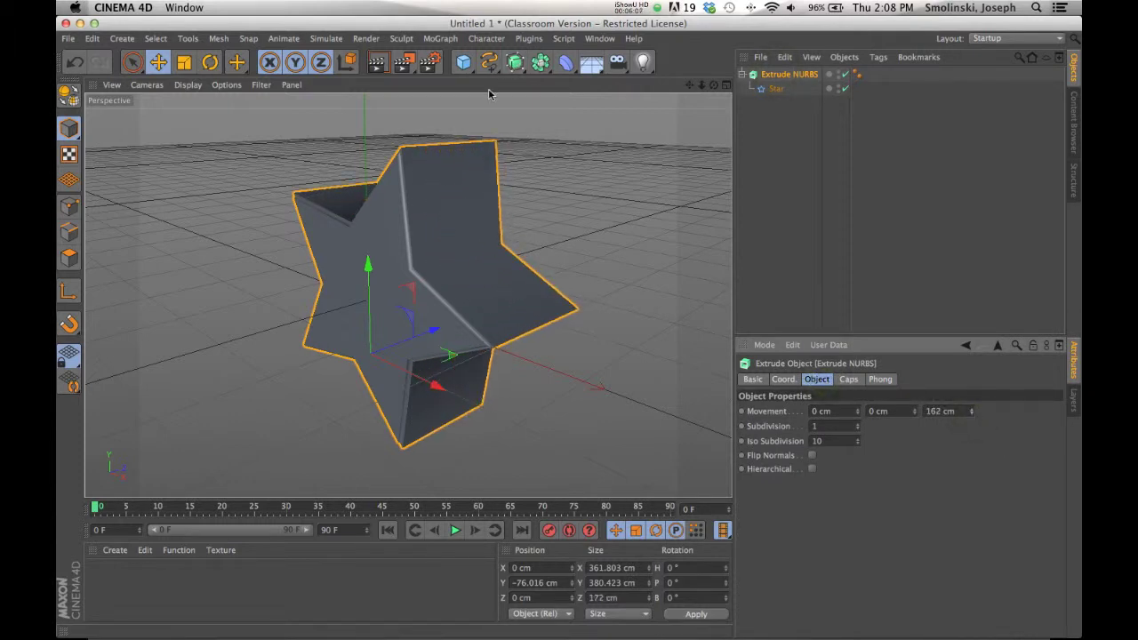
# - Add a Profile spline, then remove the profile and star splines
pyautogui.click(489, 62)
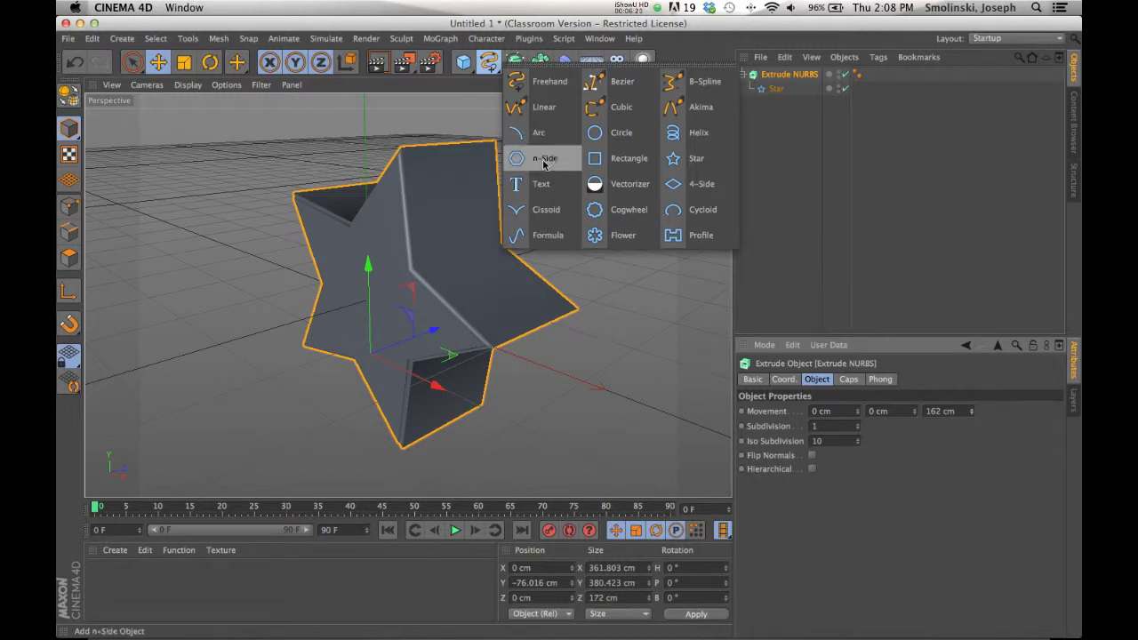
pyautogui.click(668, 242)
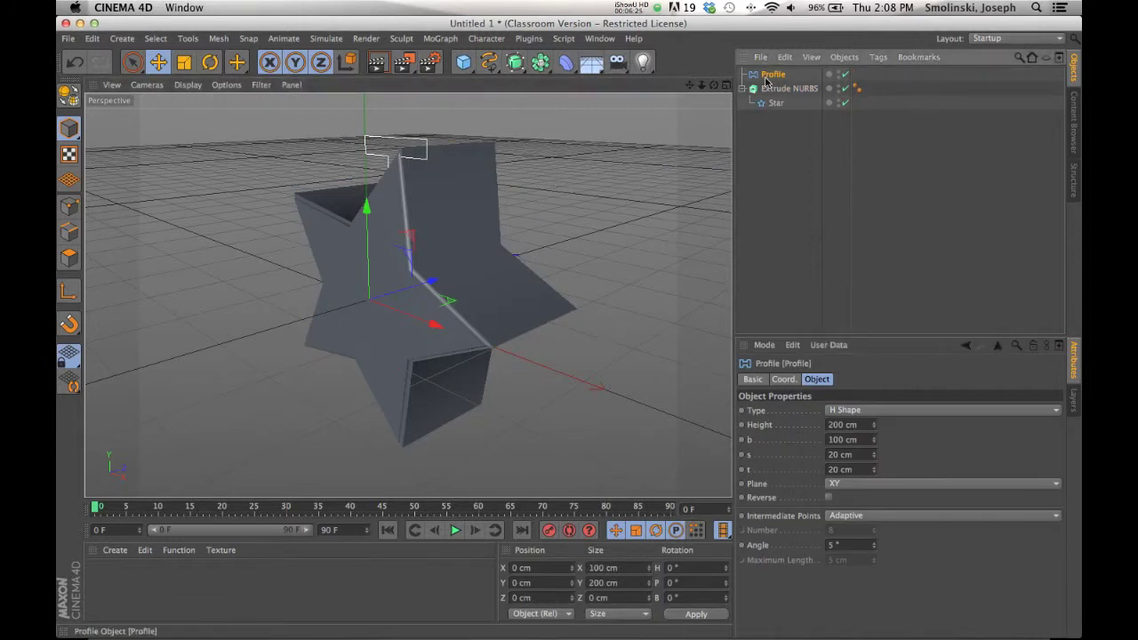
pyautogui.moveTo(767, 74); pyautogui.dragTo(778, 89)
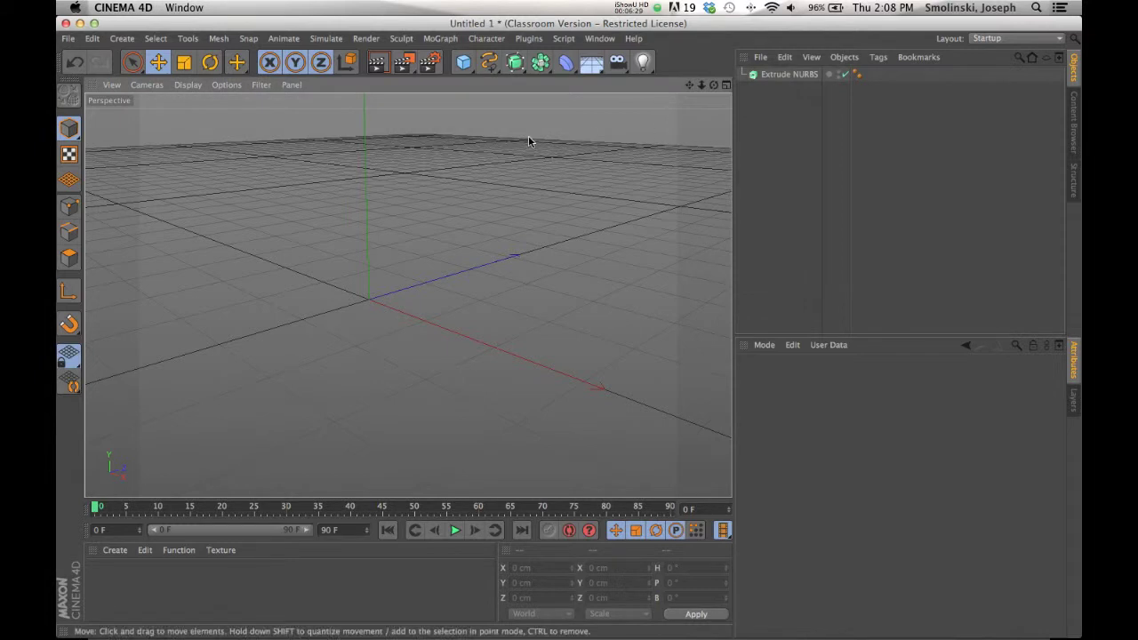
# - Maximize the Front view, draw a freehand blob outline, and close the spline into a loop
pyautogui.click(726, 86)
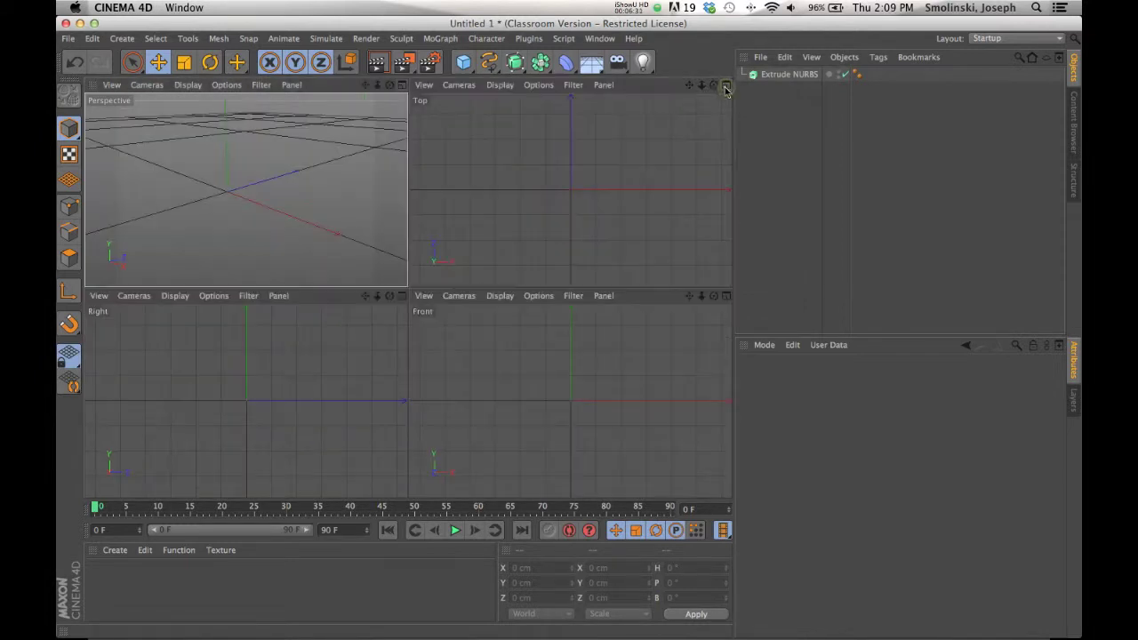
pyautogui.click(726, 296)
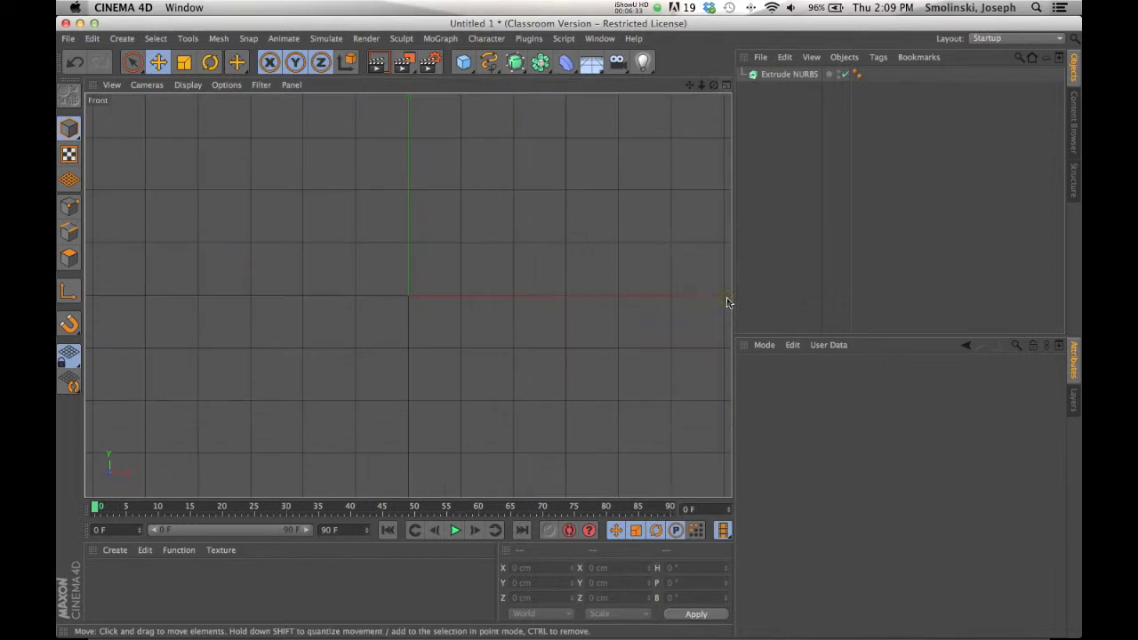
pyautogui.click(489, 62)
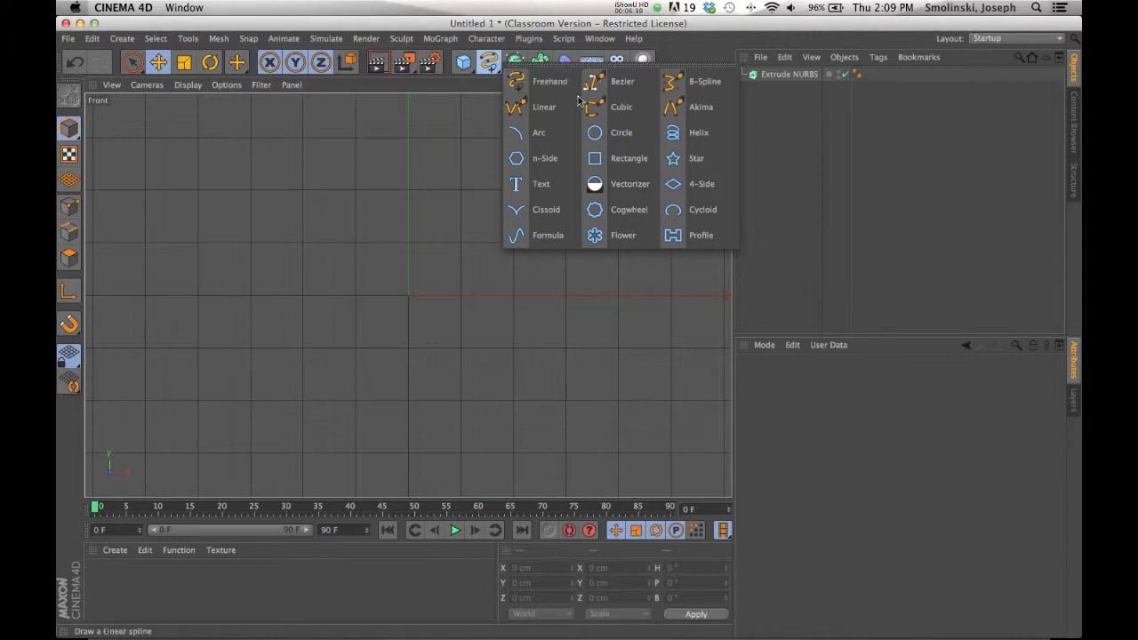
pyautogui.click(543, 83)
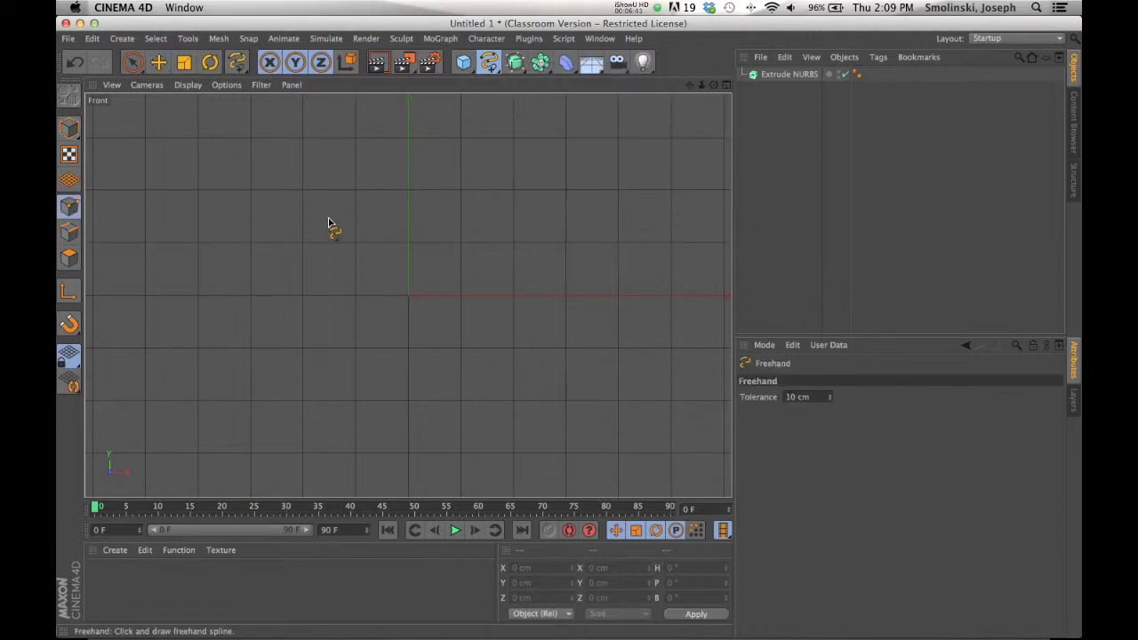
pyautogui.moveTo(334, 229)
pyautogui.mouseDown()
pyautogui.moveTo(381, 178)
pyautogui.moveTo(430, 143)
pyautogui.moveTo(461, 181)
pyautogui.moveTo(463, 234)
pyautogui.moveTo(561, 221)
pyautogui.moveTo(639, 339)
pyautogui.moveTo(505, 432)
pyautogui.moveTo(439, 305)
pyautogui.moveTo(396, 358)
pyautogui.moveTo(312, 370)
pyautogui.moveTo(308, 319)
pyautogui.moveTo(322, 288)
pyautogui.moveTo(240, 253)
pyautogui.moveTo(284, 175)
pyautogui.mouseUp()
pyautogui.moveTo(321, 214); pyautogui.dragTo(321, 215)
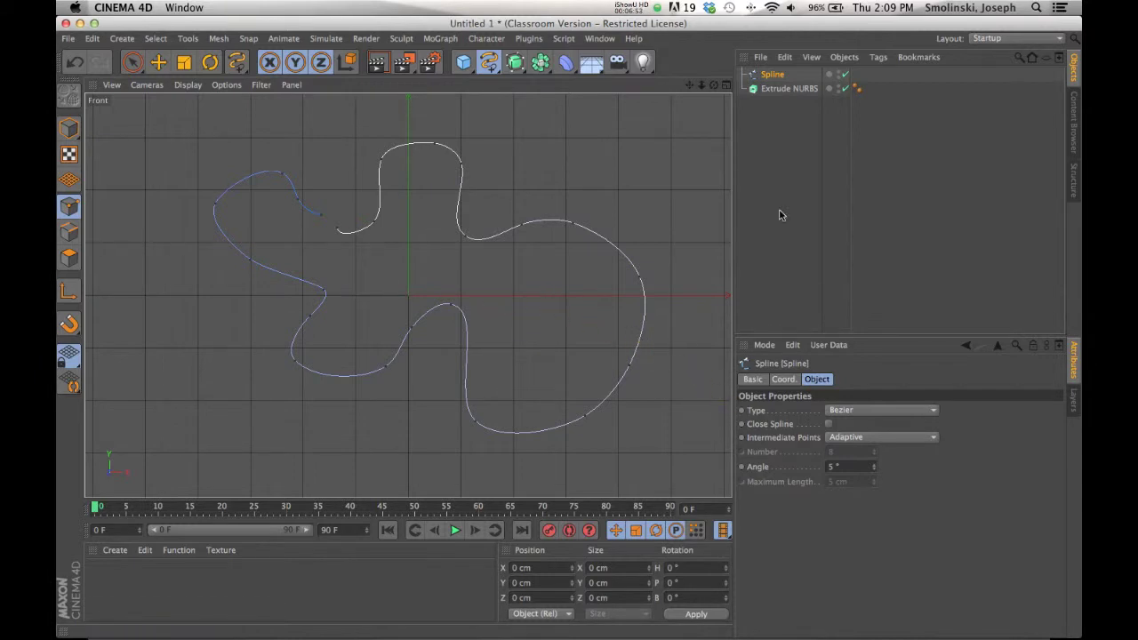
pyautogui.click(829, 425)
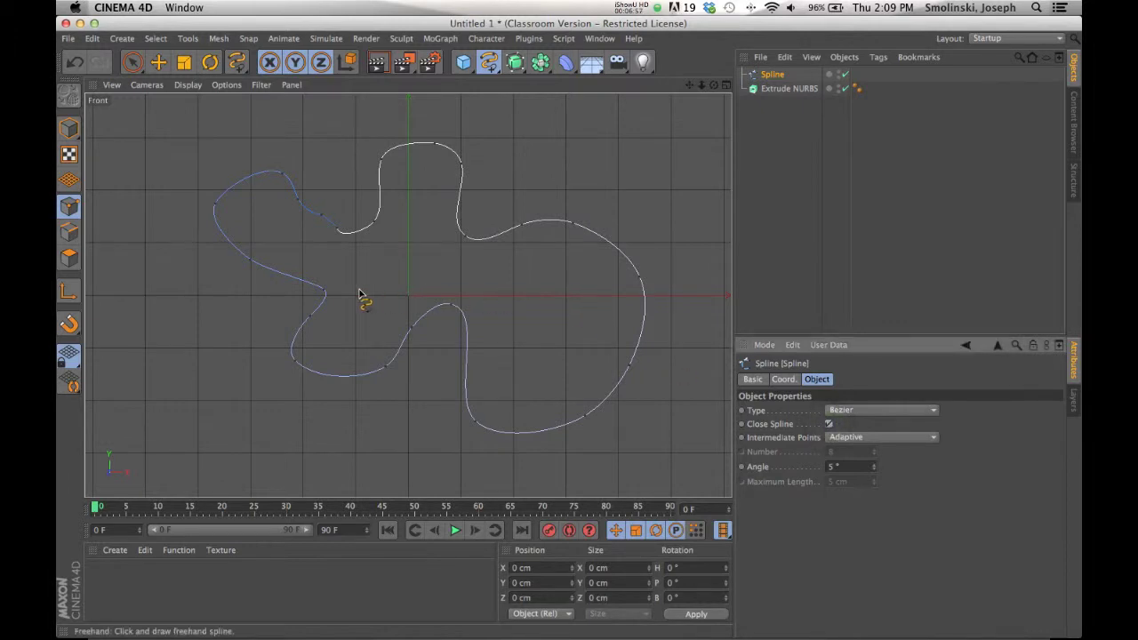
pyautogui.click(726, 86)
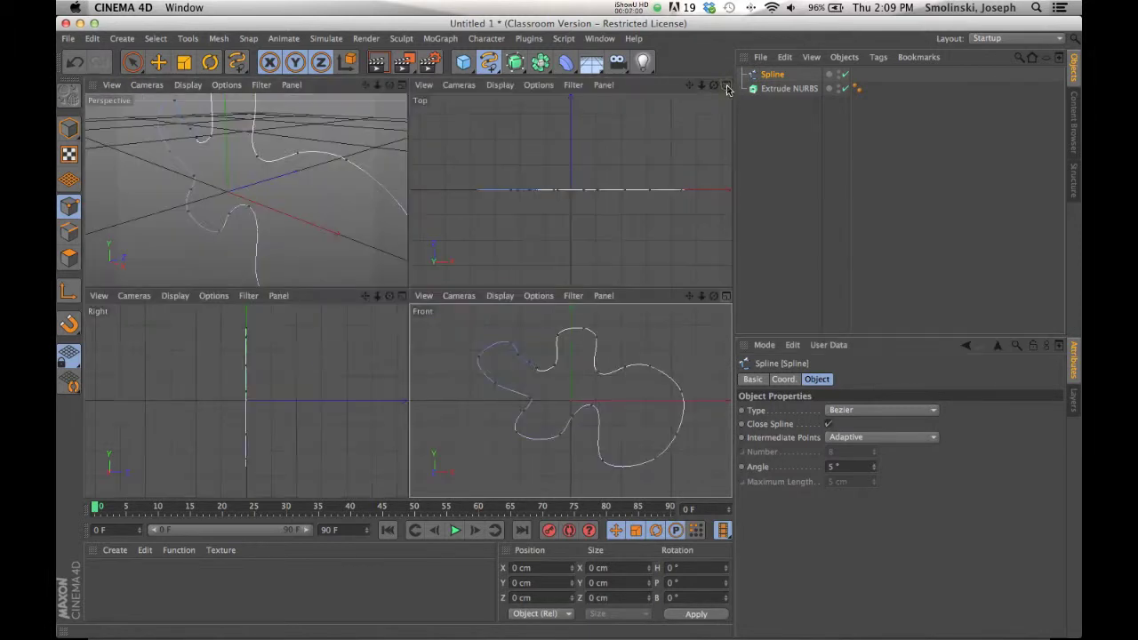
# - Nest the freehand blob spline under the Extrude NURBS in the maximized Perspective view, then orbit to inspect it
pyautogui.click(402, 86)
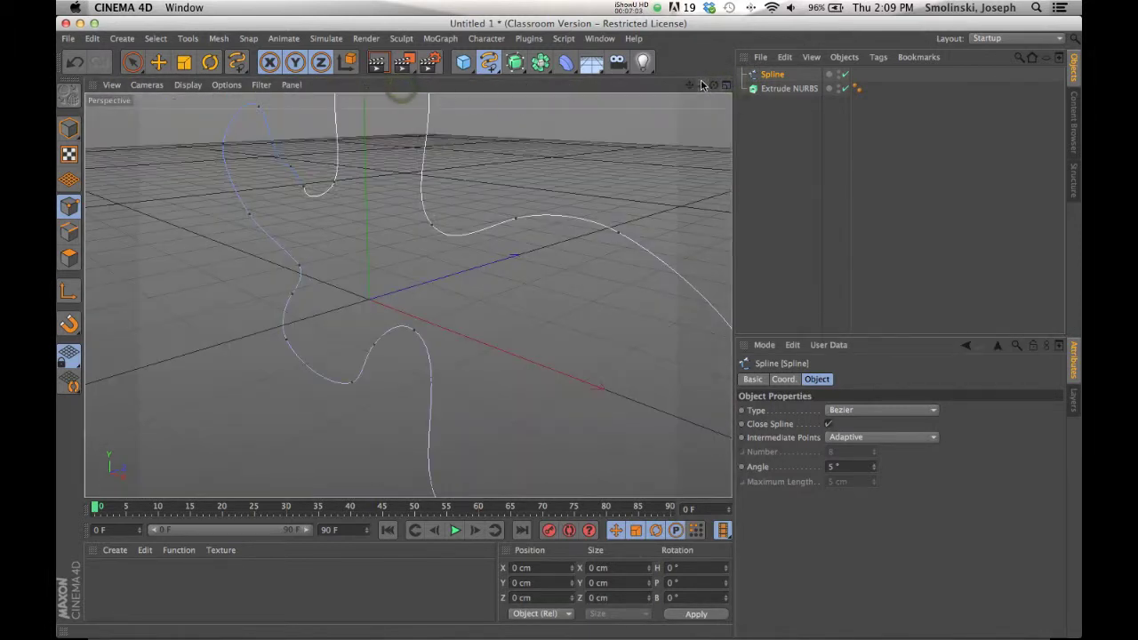
pyautogui.moveTo(702, 85); pyautogui.dragTo(567, 326)
pyautogui.moveTo(772, 75)
pyautogui.mouseDown()
pyautogui.moveTo(796, 92)
pyautogui.moveTo(783, 92)
pyautogui.mouseUp()
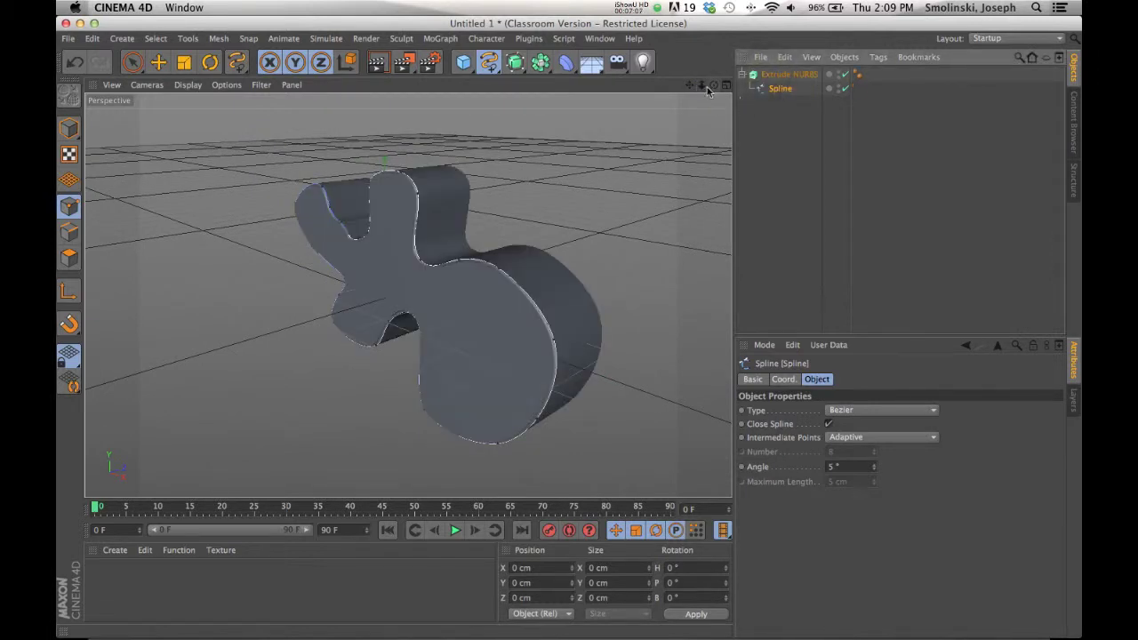
pyautogui.moveTo(387, 298)
pyautogui.keyDown('alt'); pyautogui.mouseDown()
pyautogui.moveTo(302, 298)
pyautogui.moveTo(385, 300)
pyautogui.mouseUp(); pyautogui.keyUp('alt')
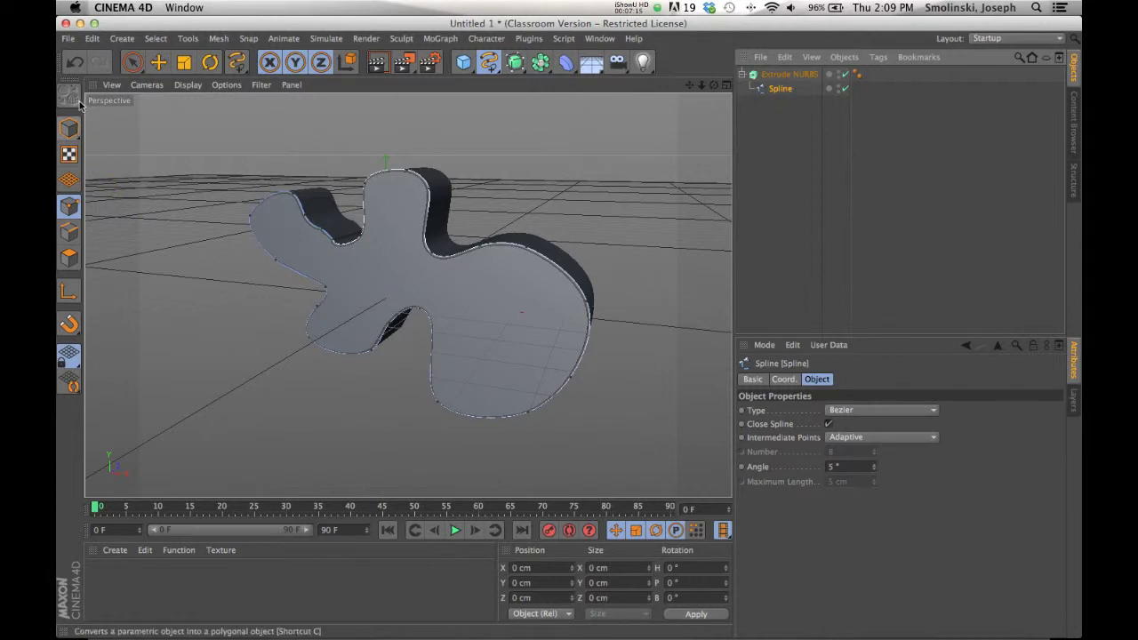
# - Raise a top-right point and adjust its tangent to reshape the lobe, then start new document Untitled 2
pyautogui.click(71, 205)
pyautogui.press('e')
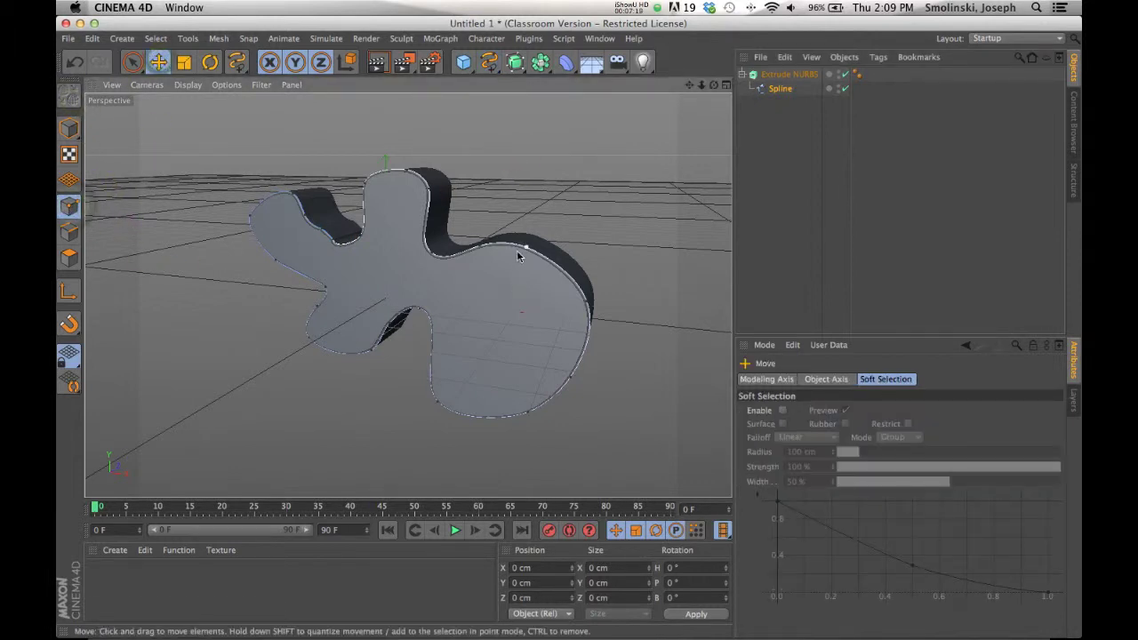
pyautogui.click(525, 251)
pyautogui.moveTo(543, 165); pyautogui.dragTo(534, 113)
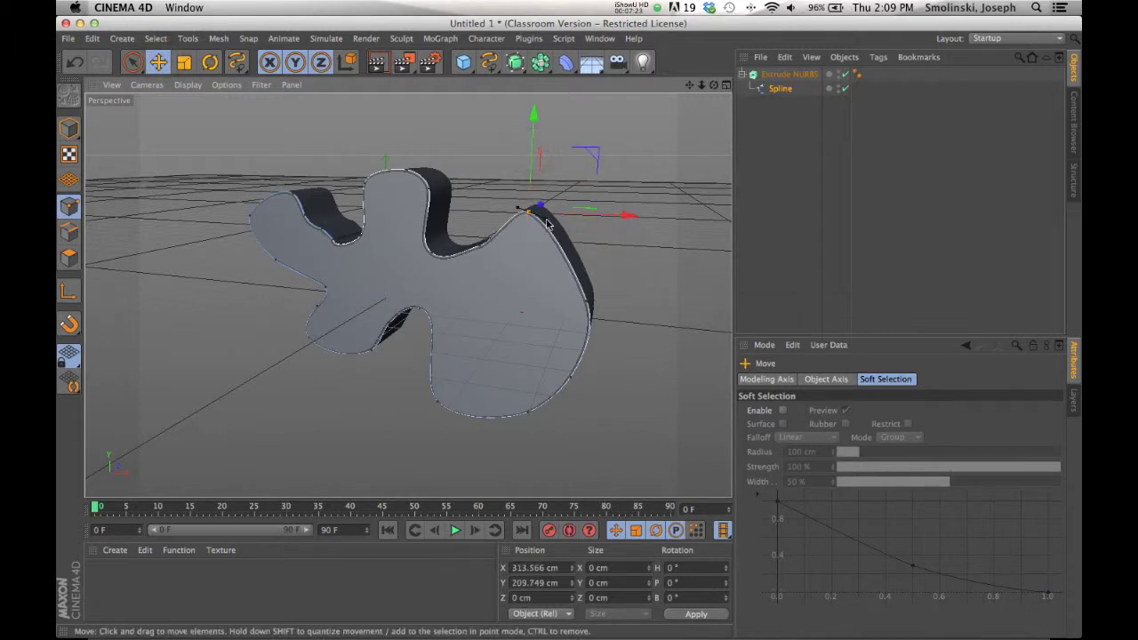
pyautogui.moveTo(566, 224); pyautogui.dragTo(576, 229)
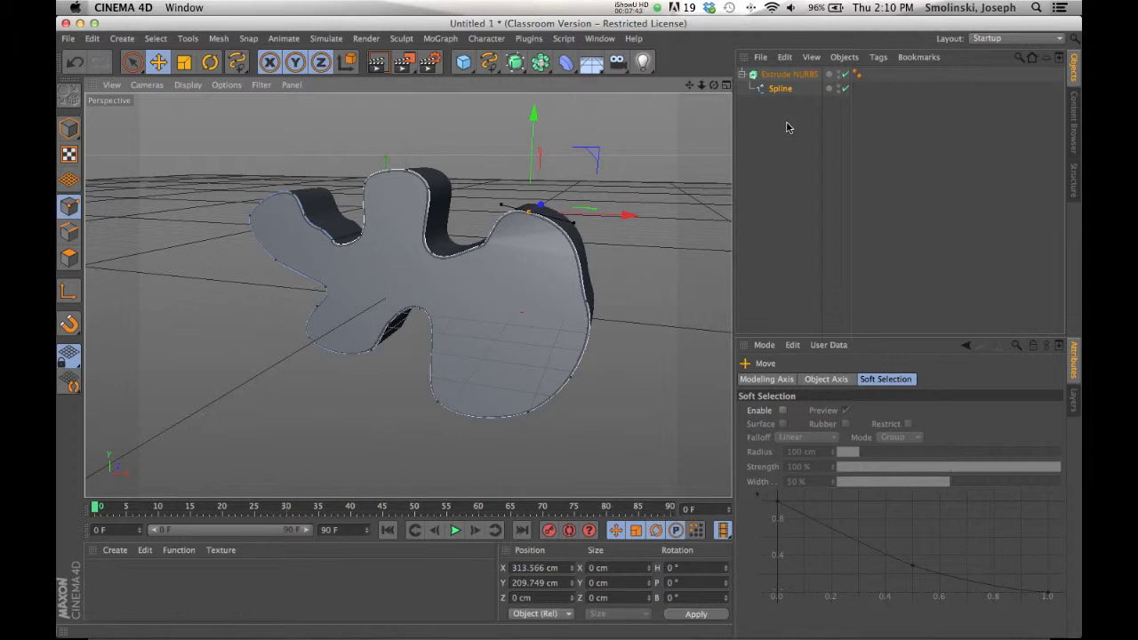
pyautogui.press('super+n')
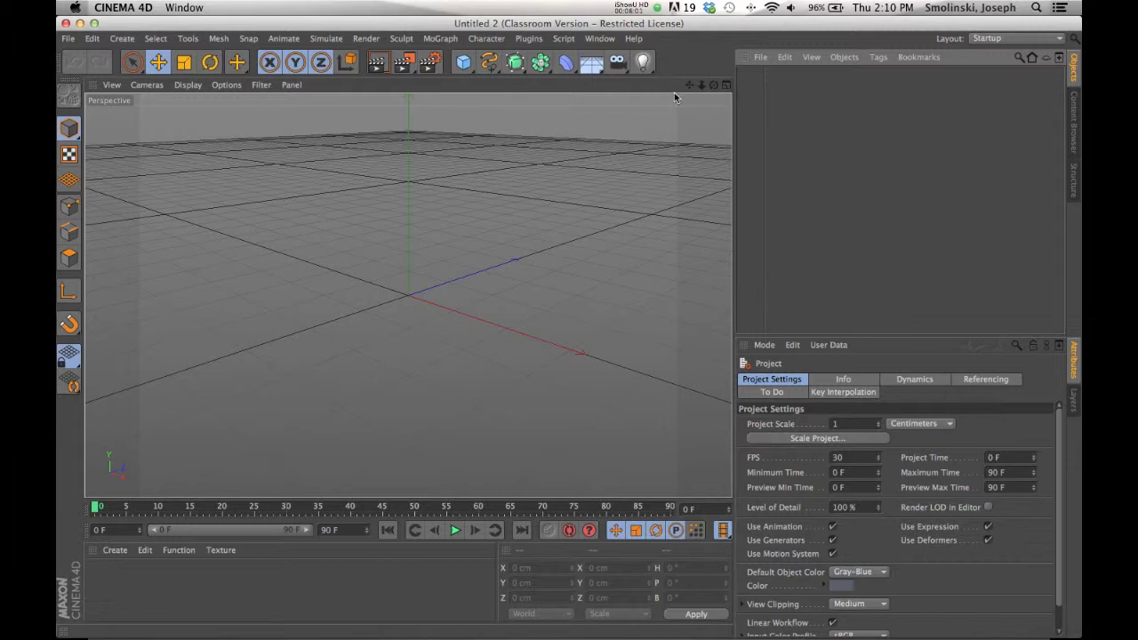
# - Draw a freehand spline in the maximized Front view, tracing the vase's right-half profile from axis top to bottom
pyautogui.click(726, 85)
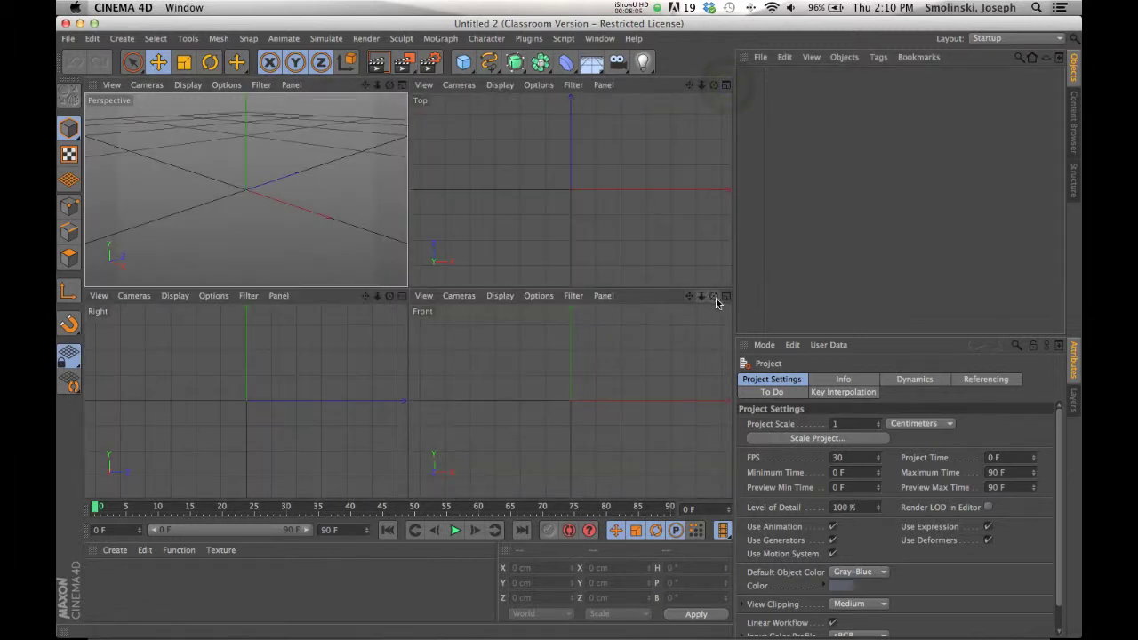
pyautogui.click(725, 297)
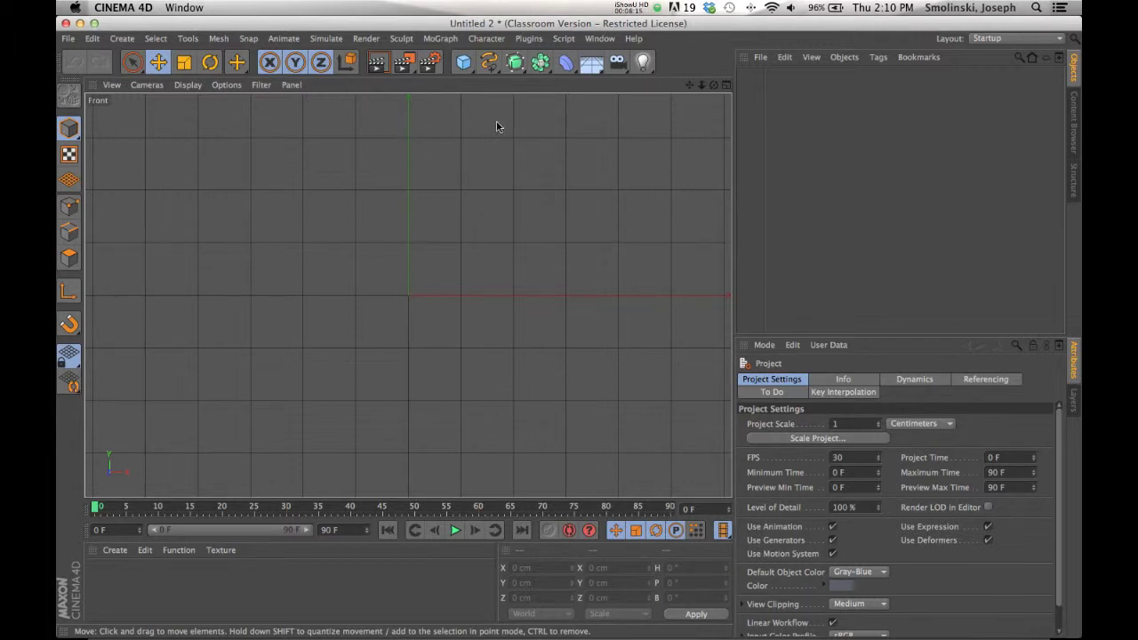
pyautogui.click(488, 62)
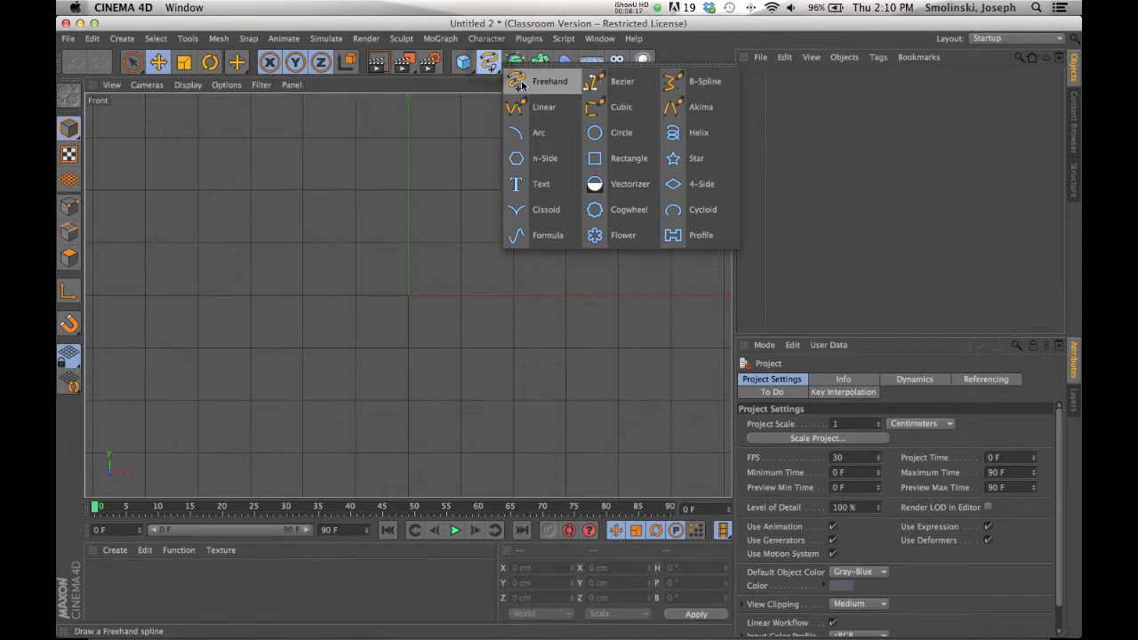
pyautogui.click(522, 83)
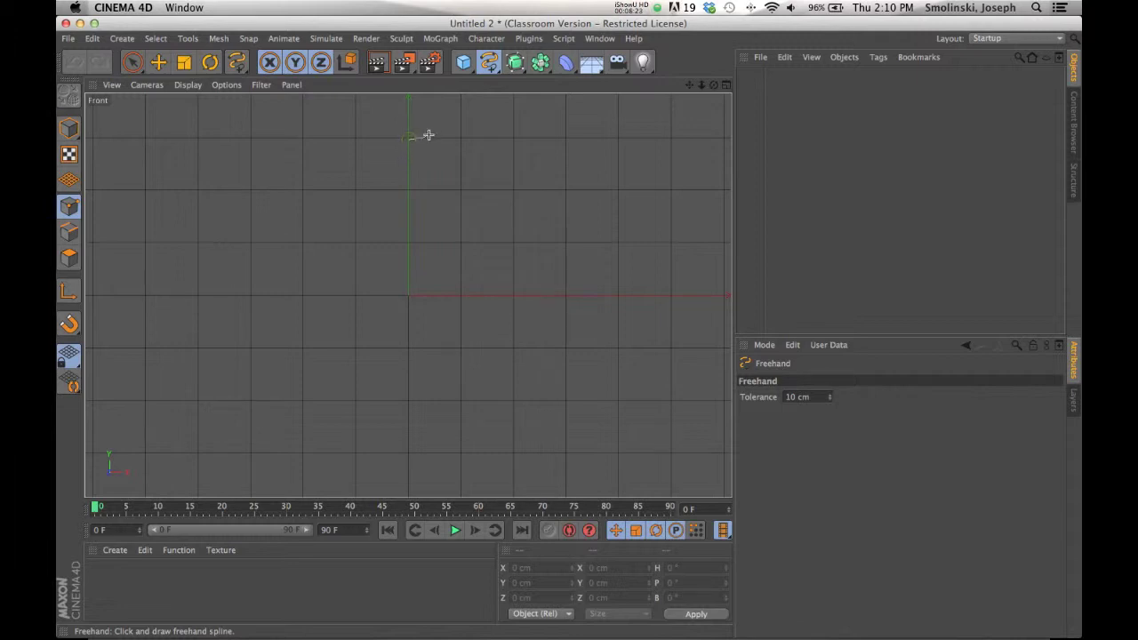
pyautogui.moveTo(467, 125); pyautogui.dragTo(463, 185)
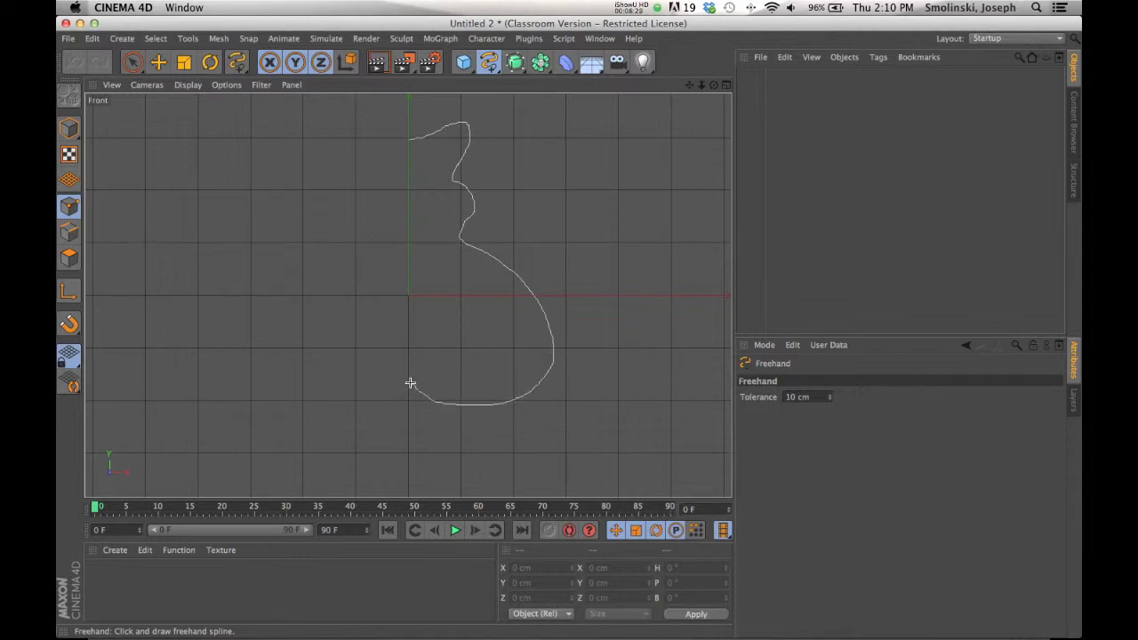
pyautogui.moveTo(407, 382); pyautogui.dragTo(409, 383)
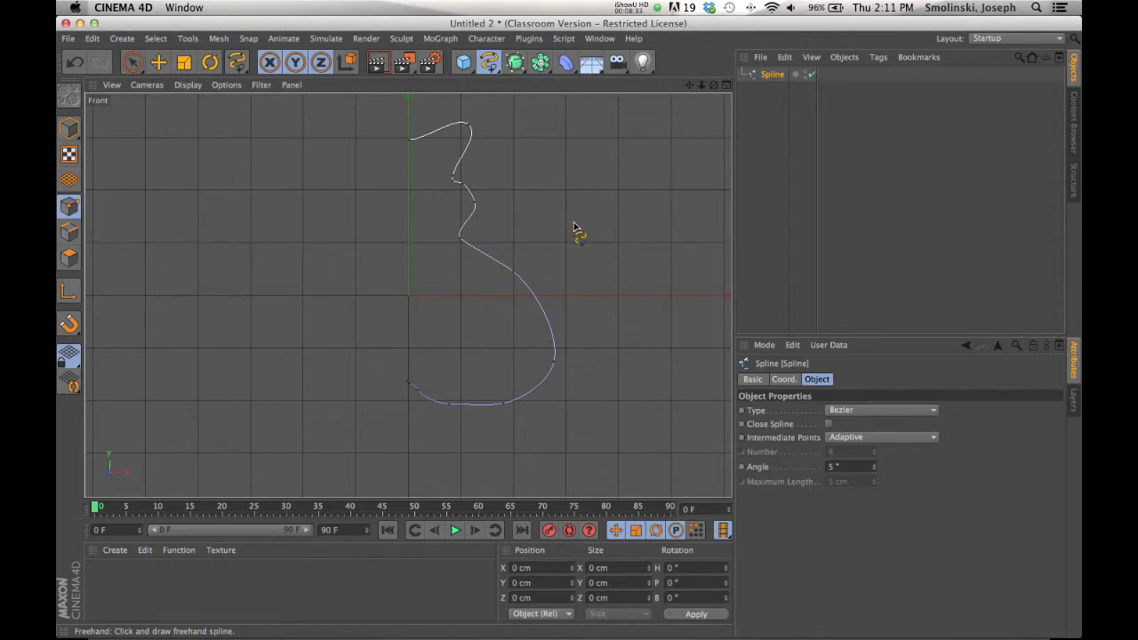
# - Add a Lathe NURBS and nest the freehand profile spline inside it to spin the vase
pyautogui.click(727, 86)
pyautogui.click(399, 85)
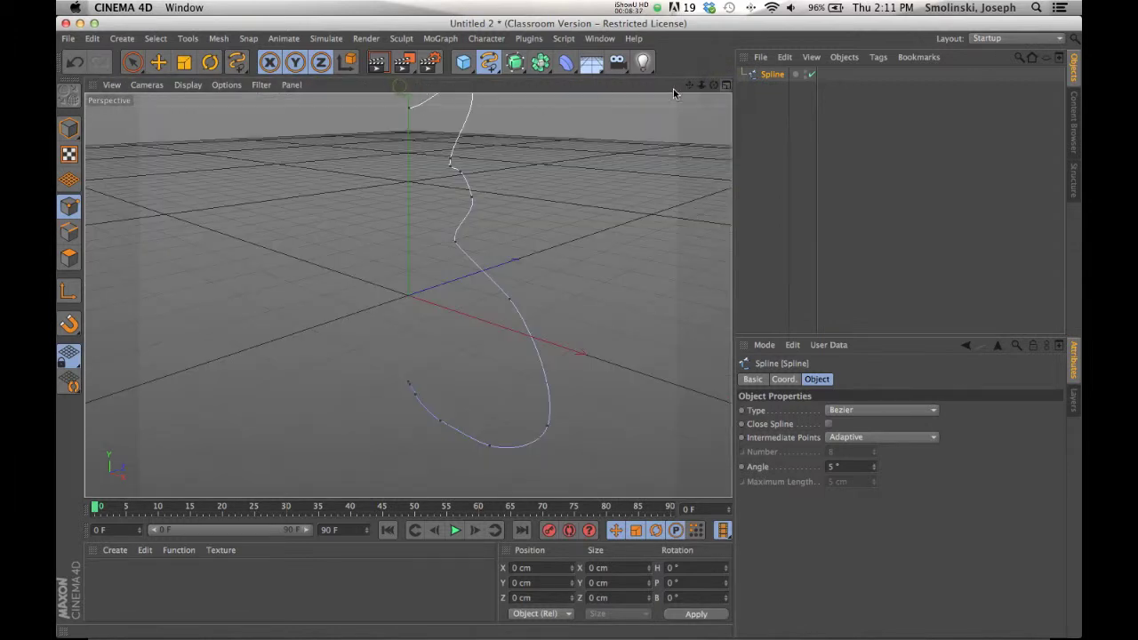
pyautogui.moveTo(702, 84); pyautogui.dragTo(567, 326)
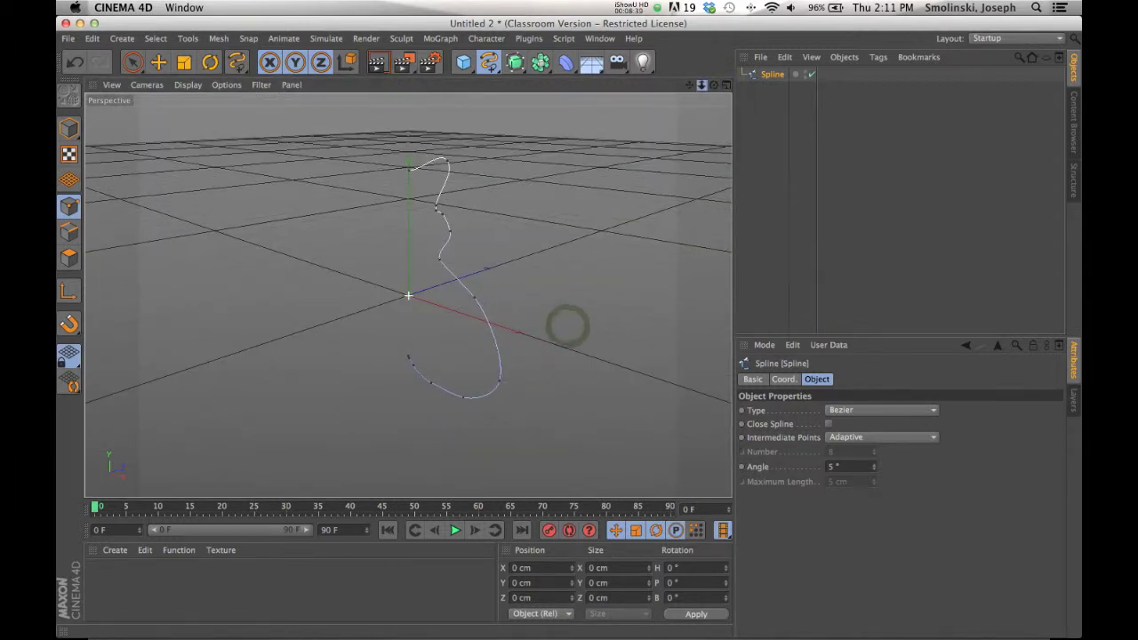
pyautogui.click(515, 63)
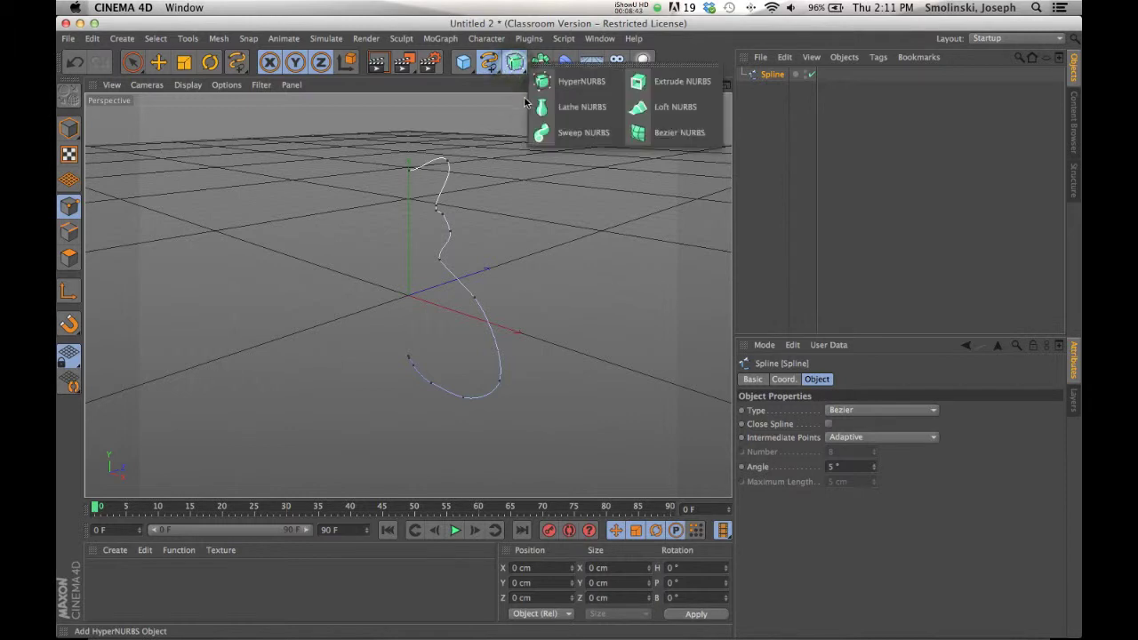
pyautogui.click(576, 109)
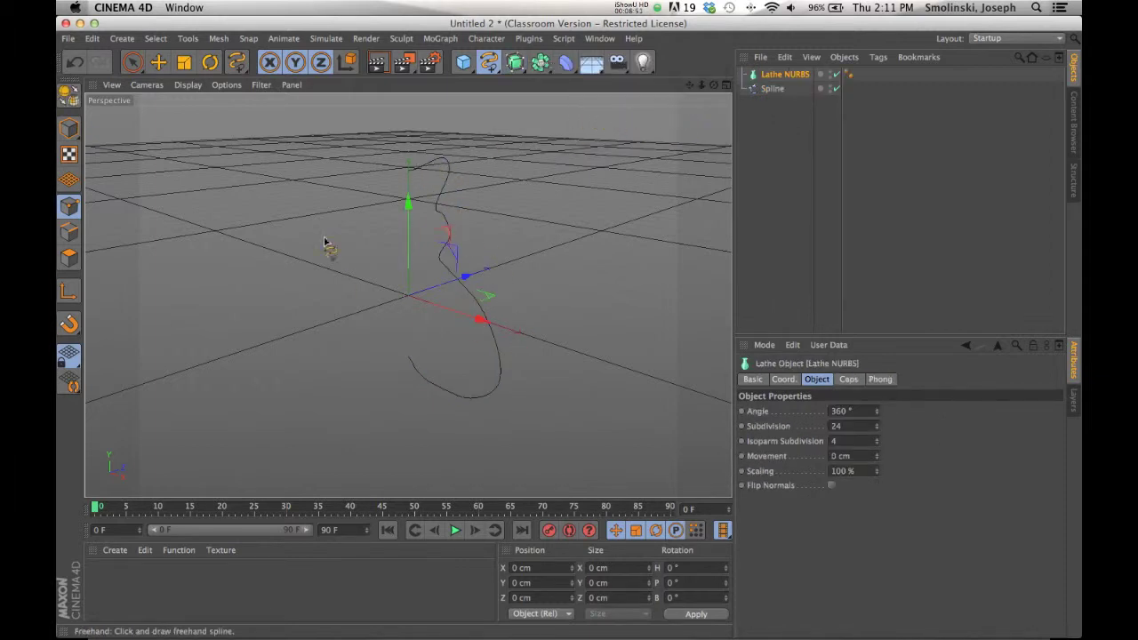
pyautogui.moveTo(771, 92)
pyautogui.mouseDown()
pyautogui.moveTo(794, 77)
pyautogui.moveTo(784, 78)
pyautogui.mouseUp()
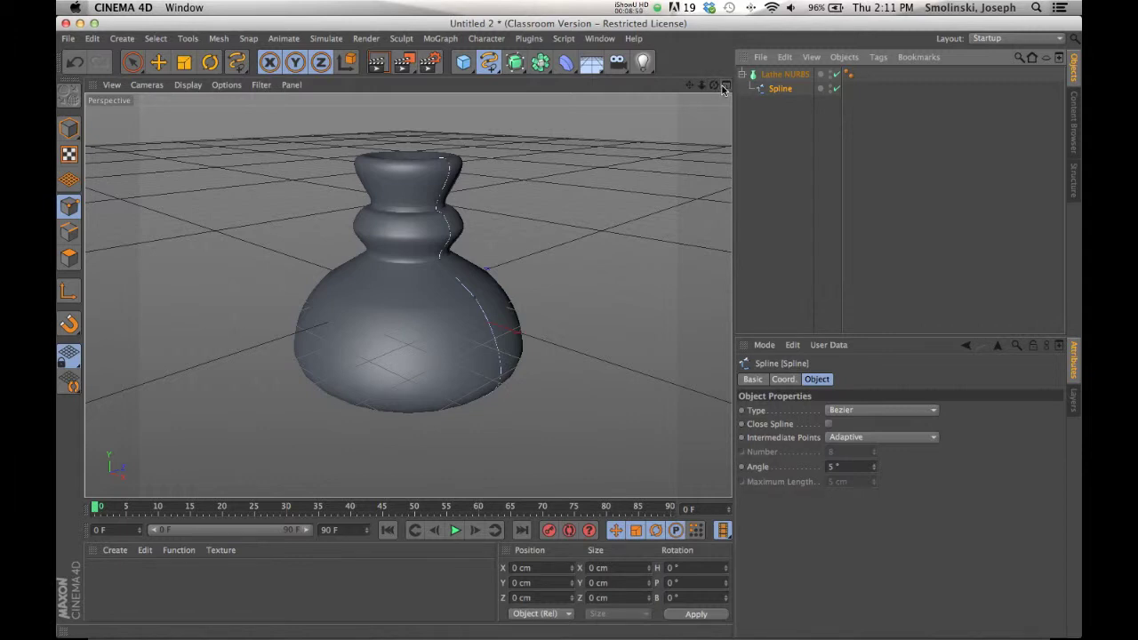
pyautogui.moveTo(715, 86); pyautogui.dragTo(576, 304)
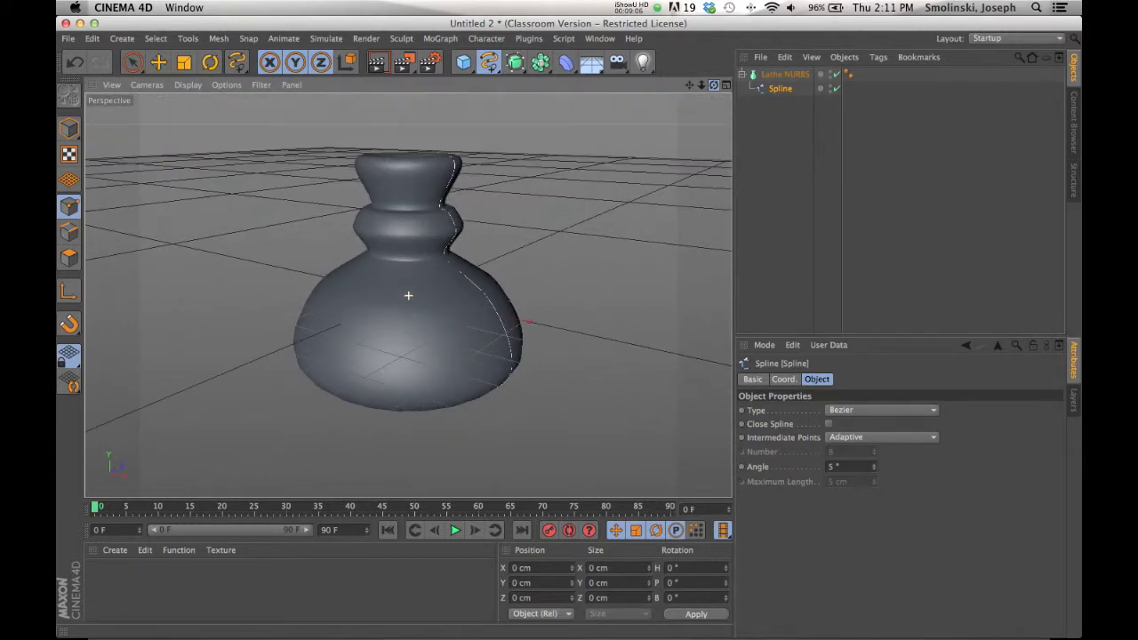
# - Drag the profile's top point outward along X in Front view to widen the vase's opening
pyautogui.click(726, 85)
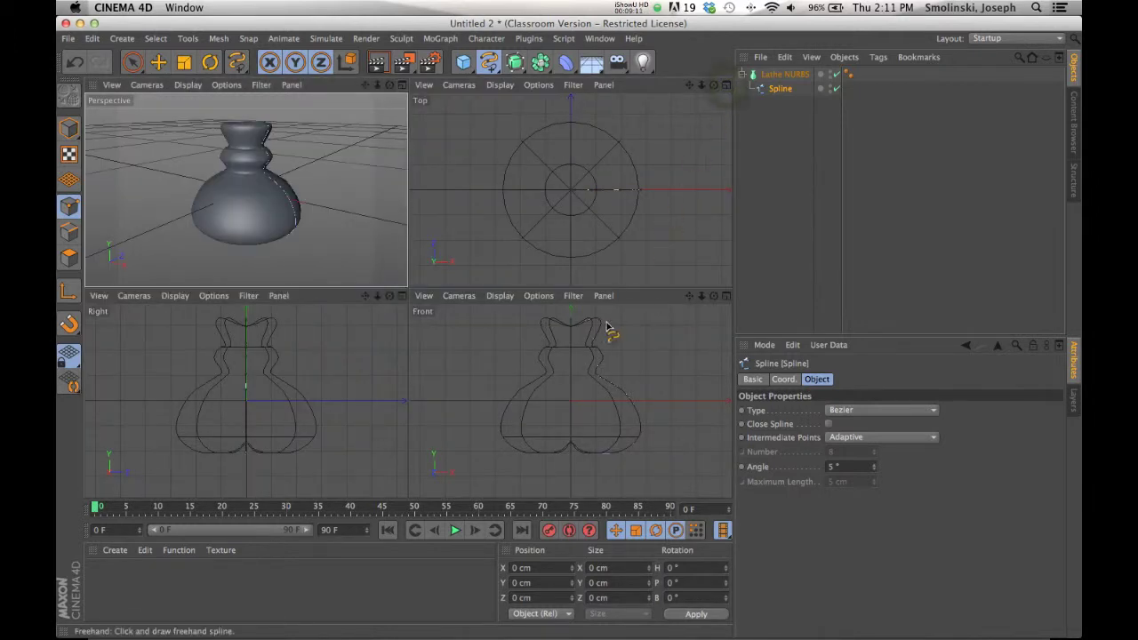
pyautogui.click(158, 61)
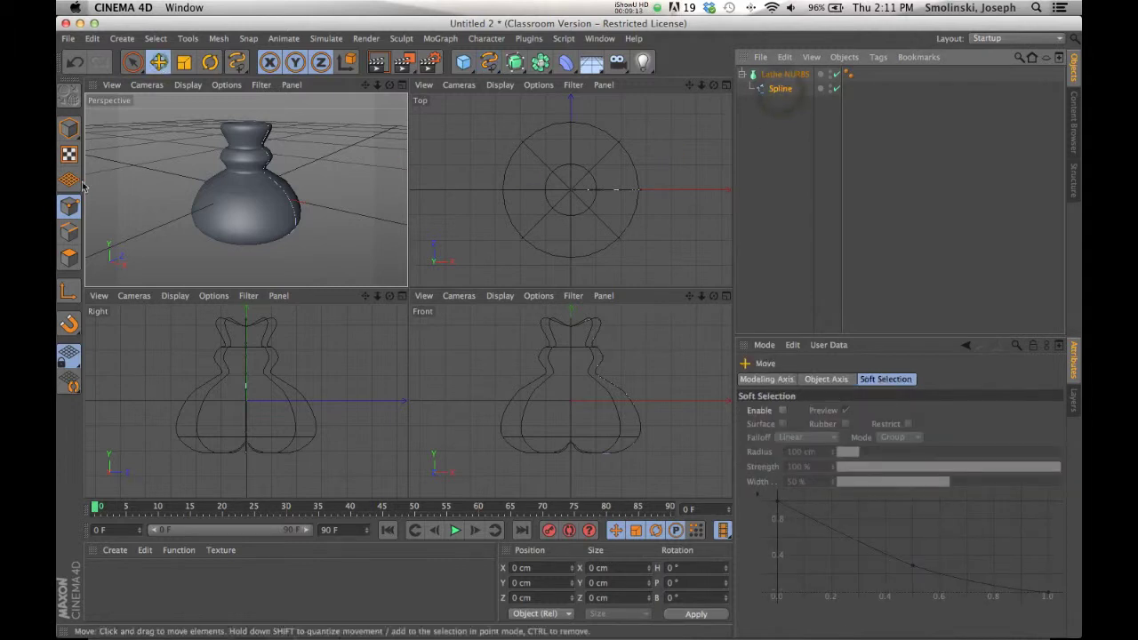
pyautogui.click(571, 327)
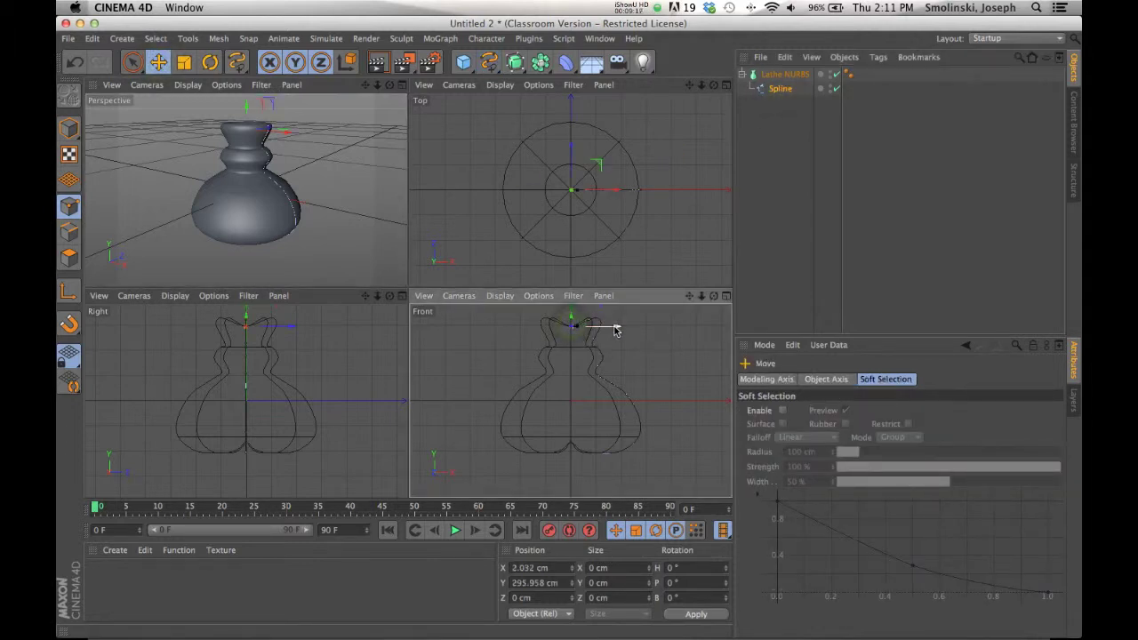
pyautogui.moveTo(616, 330); pyautogui.dragTo(623, 329)
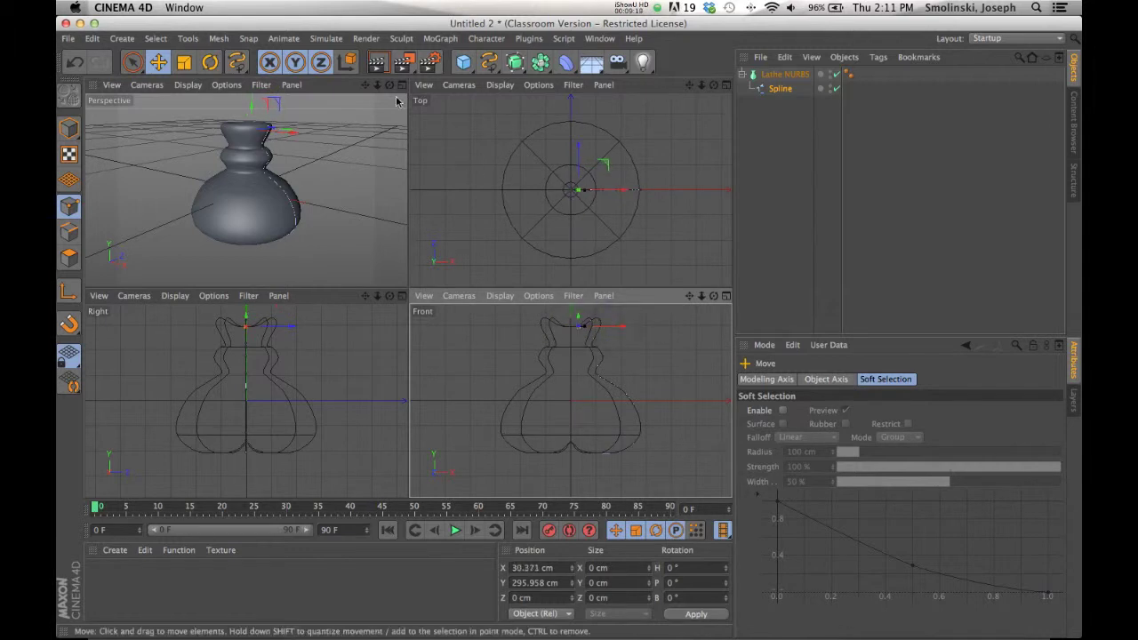
pyautogui.moveTo(390, 86); pyautogui.dragTo(382, 272)
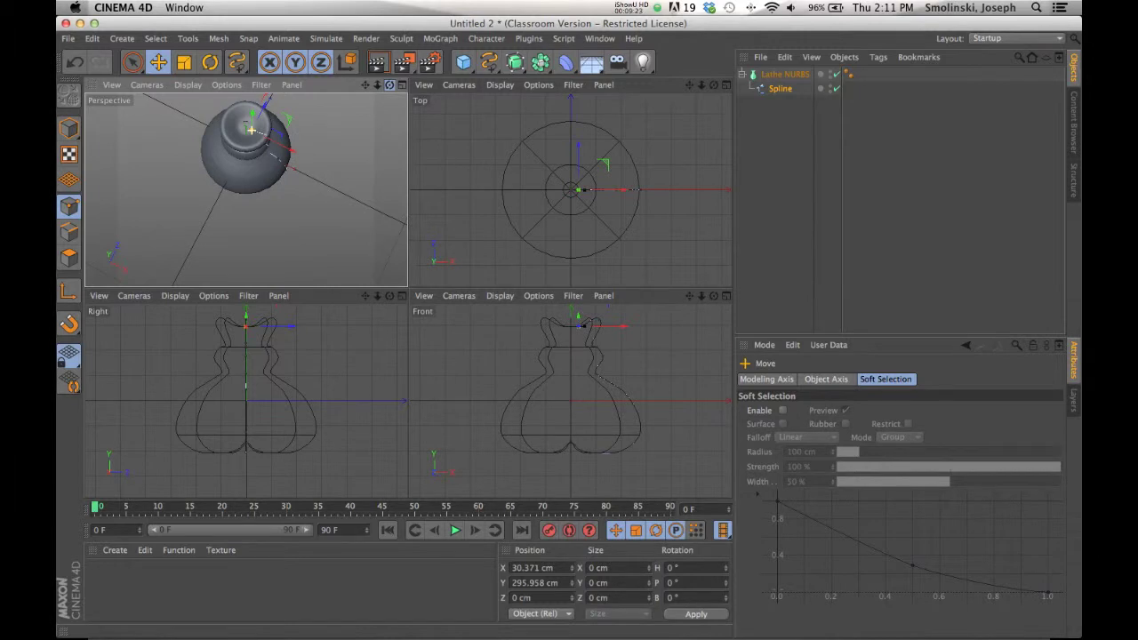
pyautogui.moveTo(293, 154)
pyautogui.mouseDown()
pyautogui.moveTo(307, 145)
pyautogui.moveTo(299, 155)
pyautogui.mouseUp()
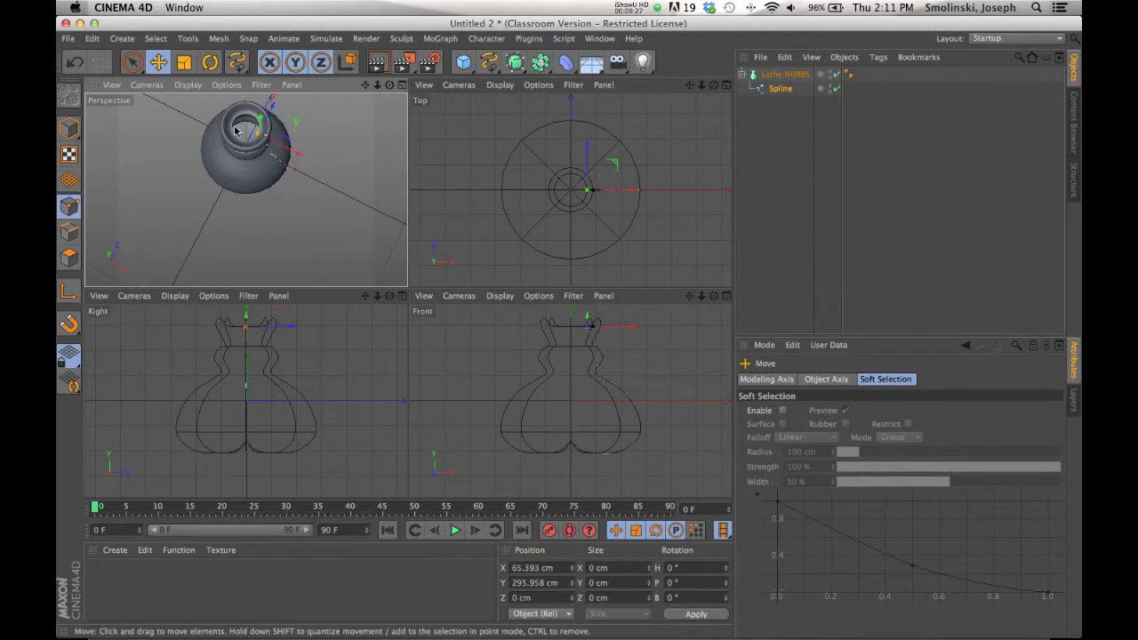
pyautogui.moveTo(390, 85); pyautogui.dragTo(267, 177)
pyautogui.click(402, 84)
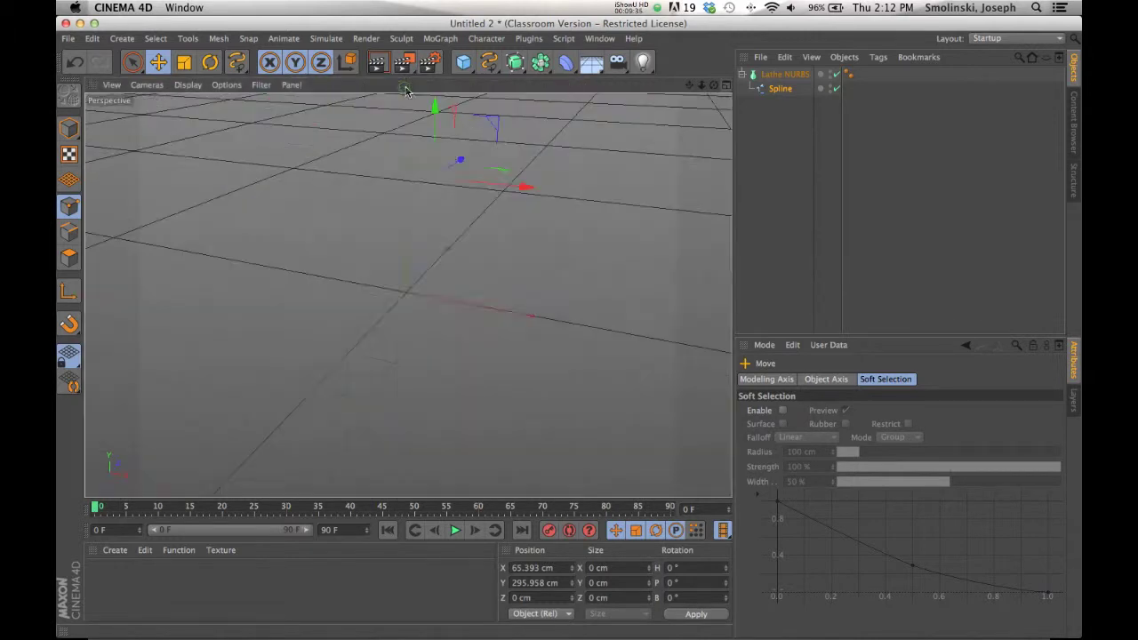
pyautogui.moveTo(714, 84); pyautogui.dragTo(433, 177)
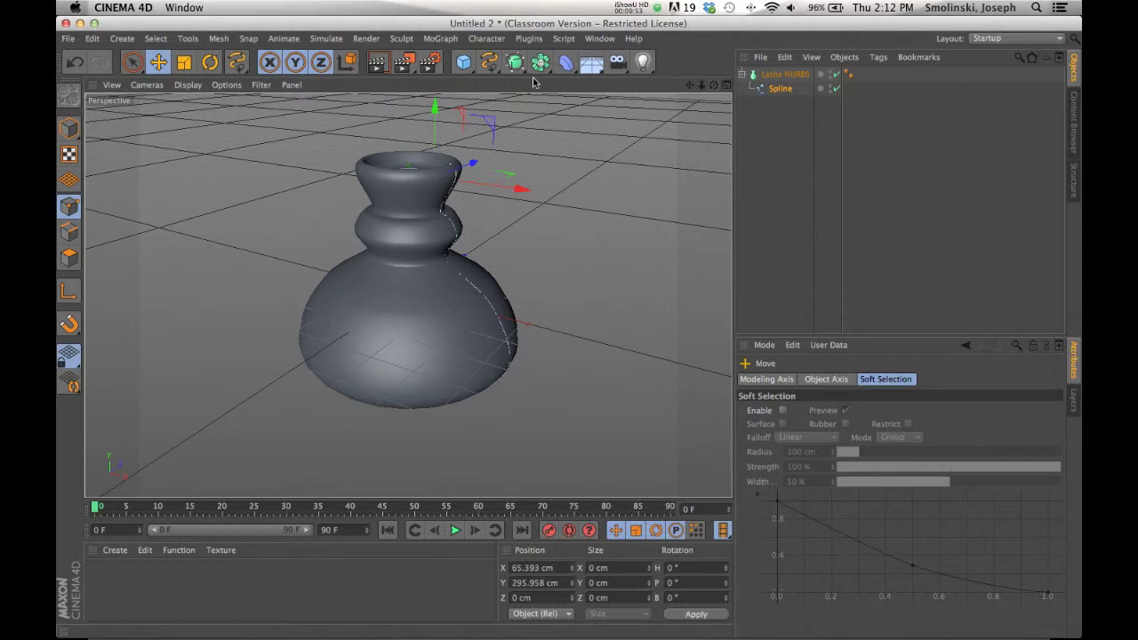
pyautogui.click(377, 61)
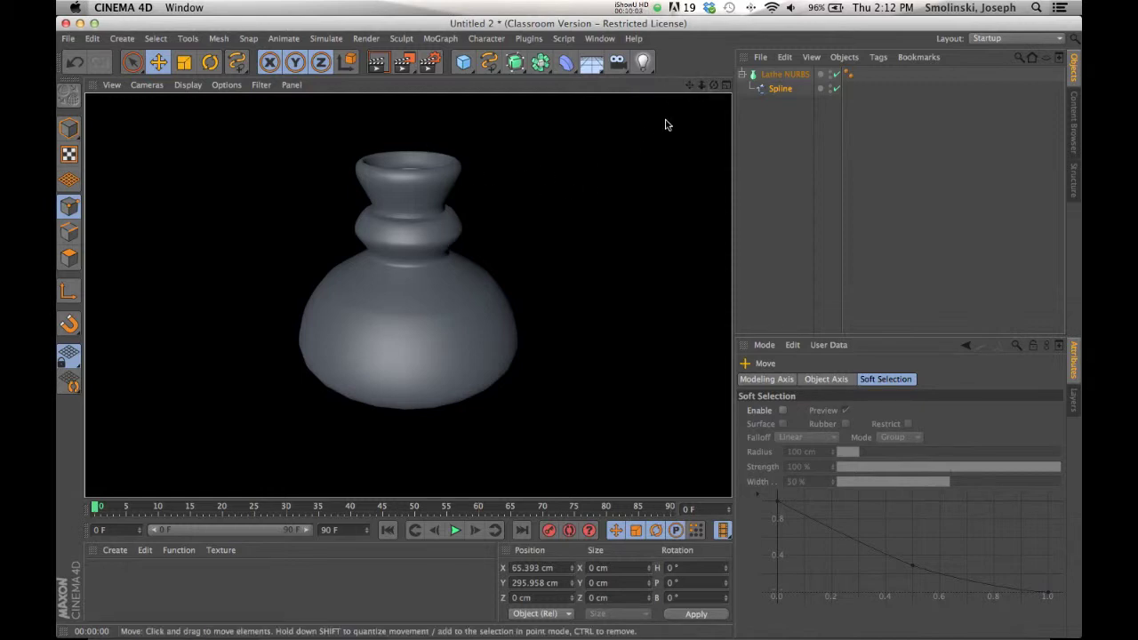
pyautogui.click(770, 76)
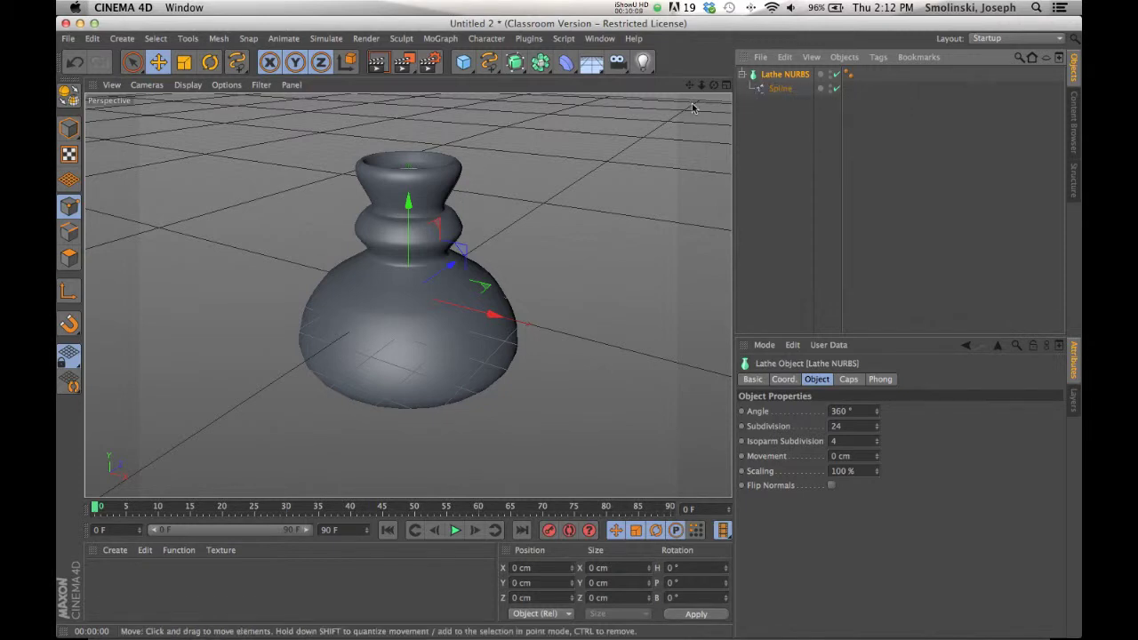
# - Move the profile's bottom centre point along Y in Front view, then show the vase maximized in Perspective
pyautogui.click(726, 85)
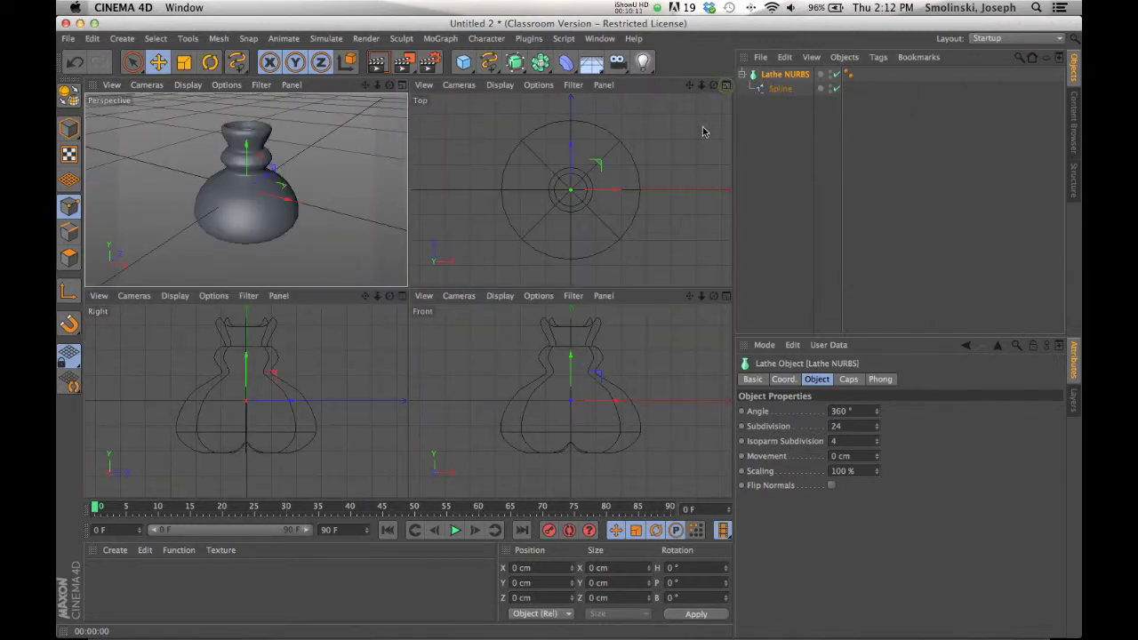
pyautogui.click(726, 296)
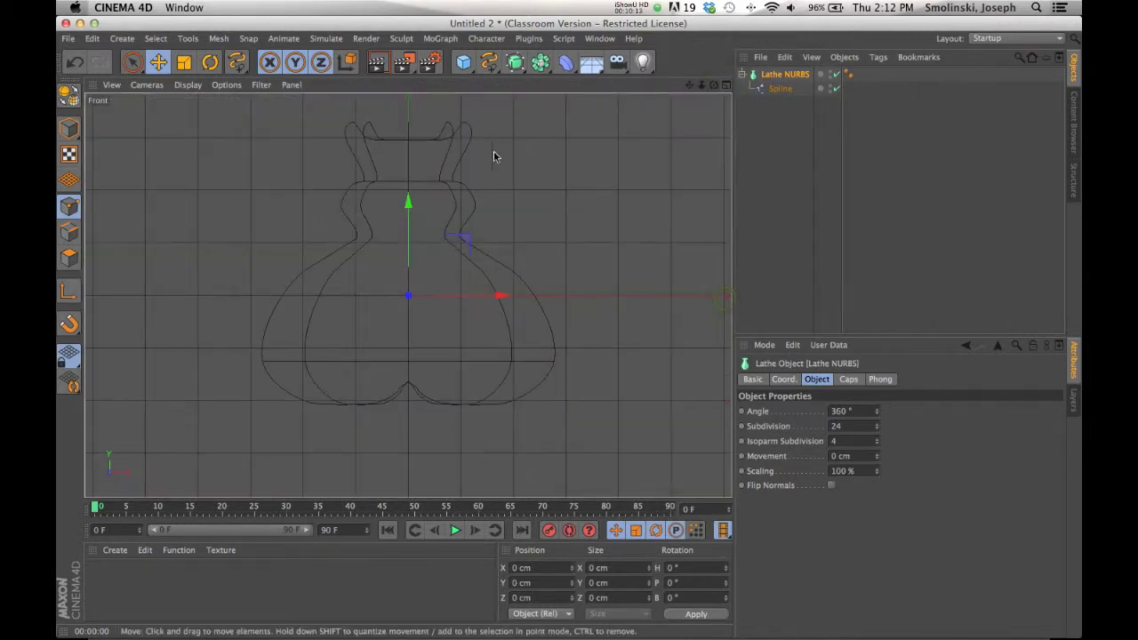
pyautogui.click(773, 88)
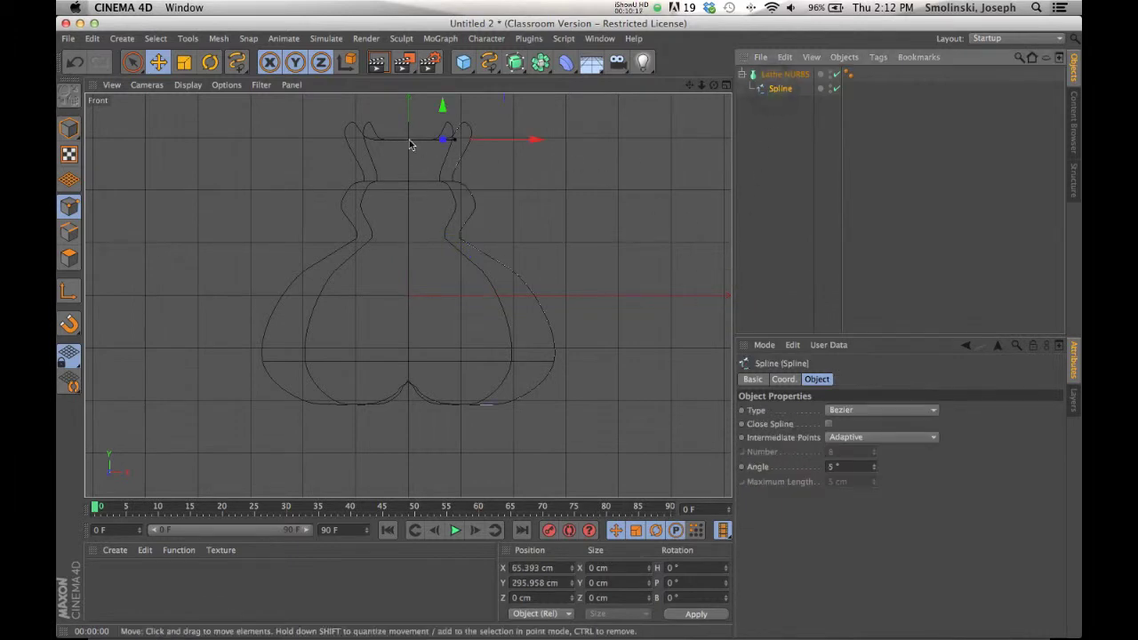
pyautogui.click(409, 385)
pyautogui.moveTo(409, 288)
pyautogui.mouseDown()
pyautogui.moveTo(409, 302)
pyautogui.moveTo(409, 281)
pyautogui.mouseUp()
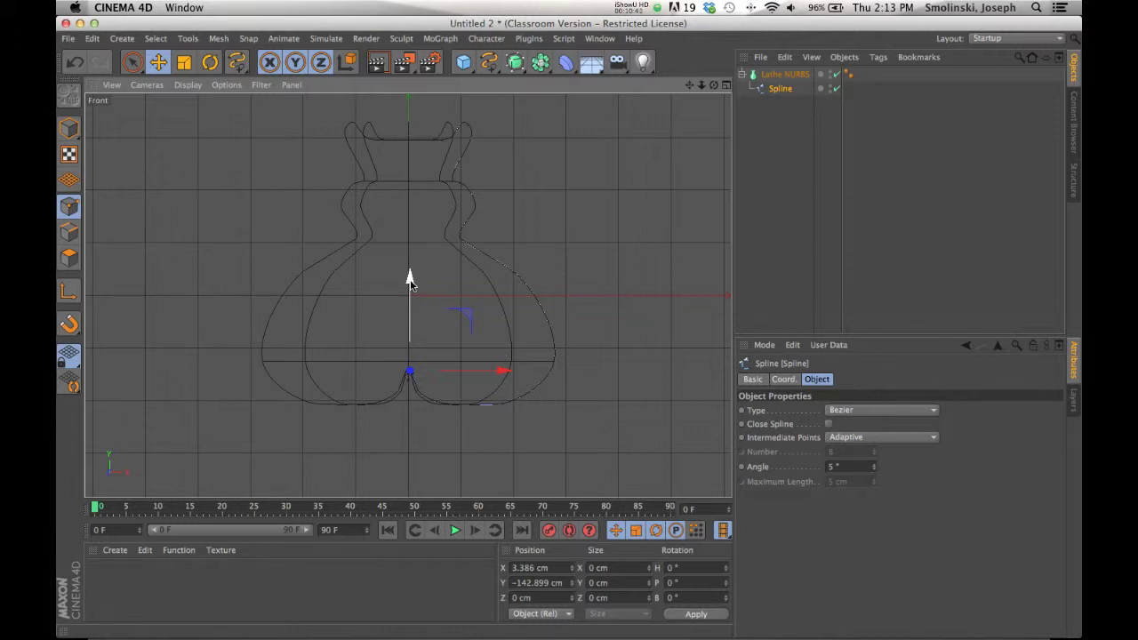
pyautogui.click(728, 86)
pyautogui.click(400, 84)
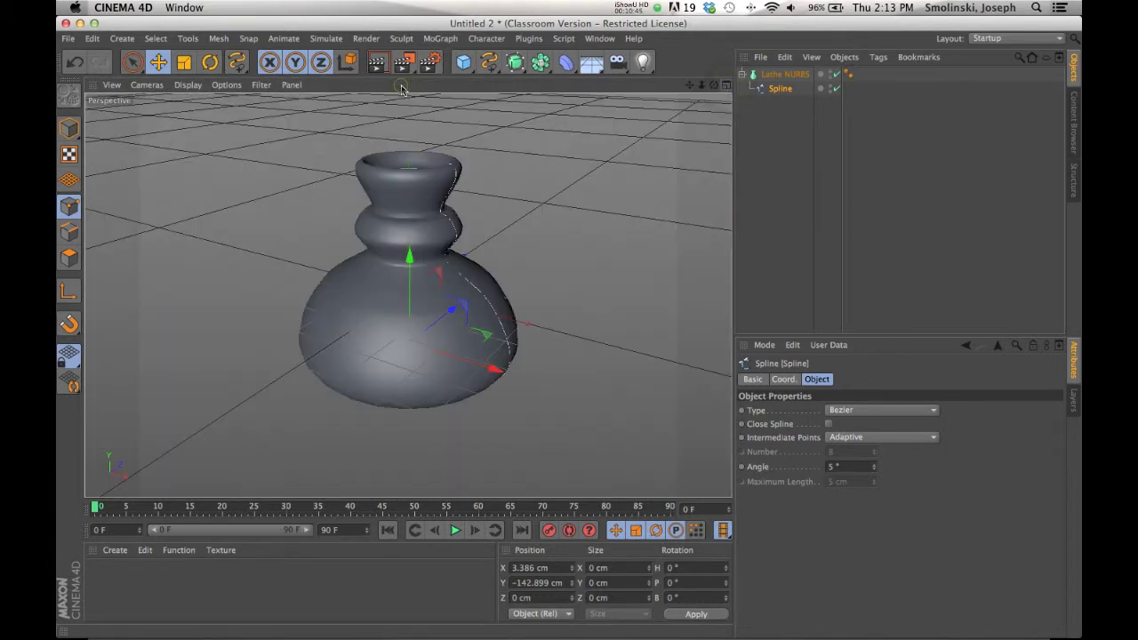